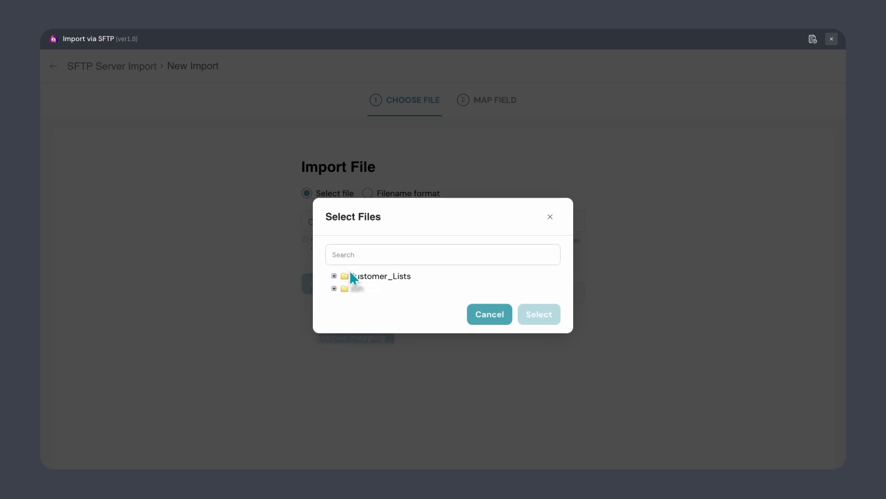
- Select Malaysia Customers from Customer_Lists, then switch the import to Filename format
click(358, 277)
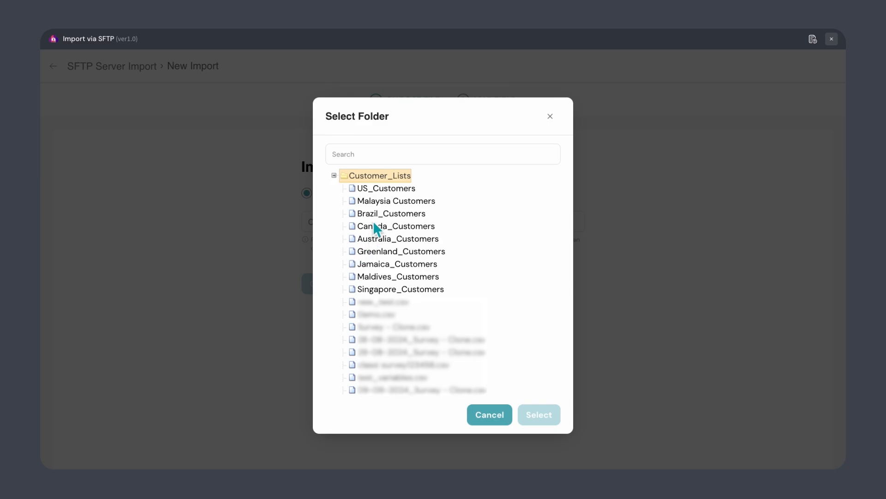
click(376, 206)
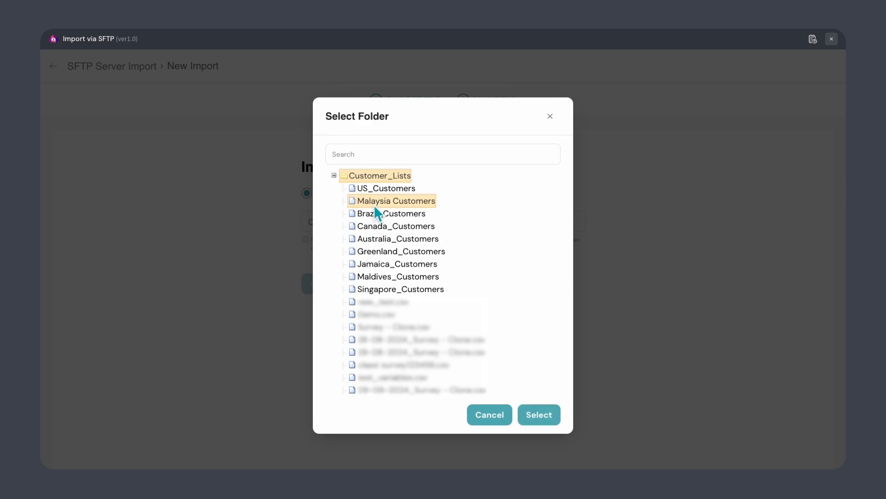
click(555, 412)
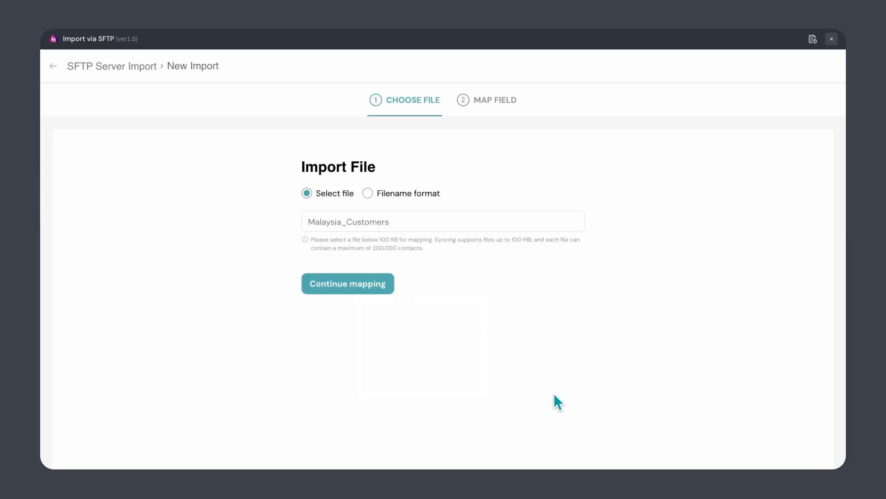
click(371, 197)
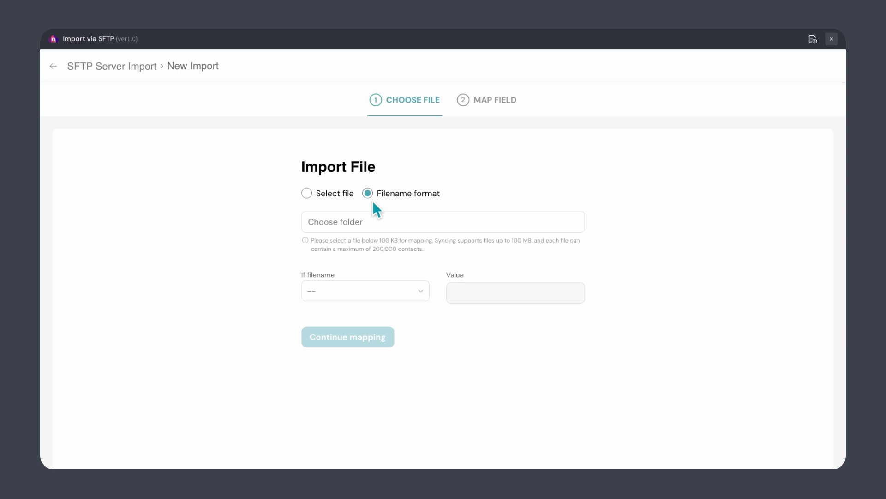
- Choose Customer_Lists as the folder for the filename rule
click(350, 226)
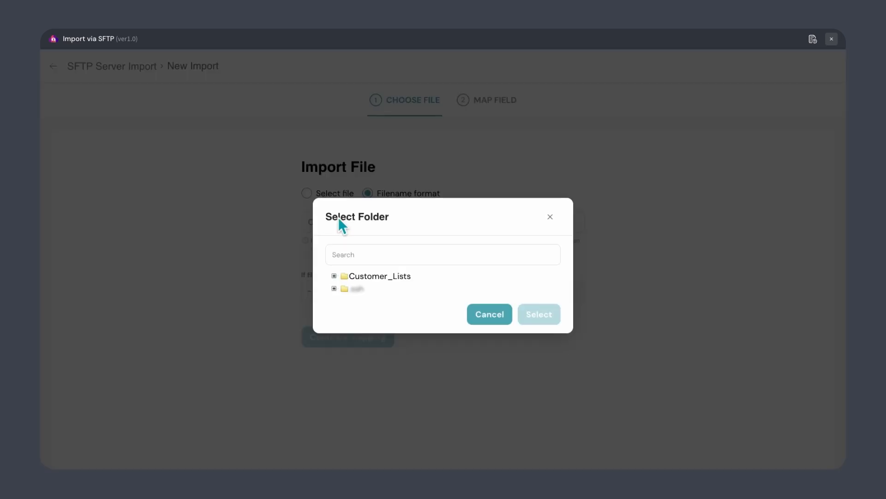
click(356, 275)
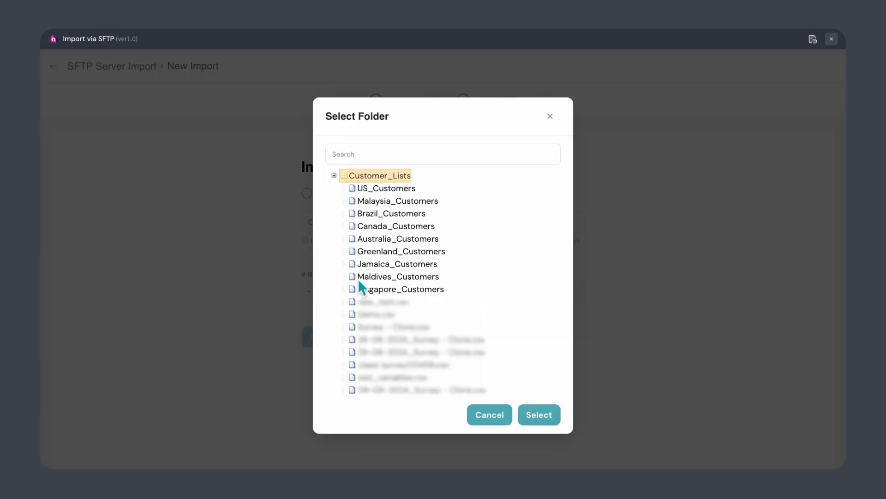
click(535, 418)
- Match filenames that start with 'Mauritius' and continue to field mapping
click(396, 295)
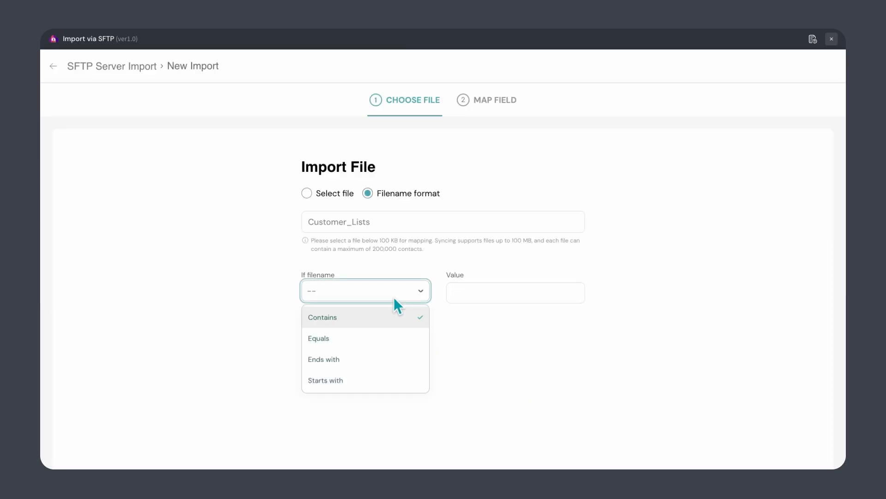
click(368, 385)
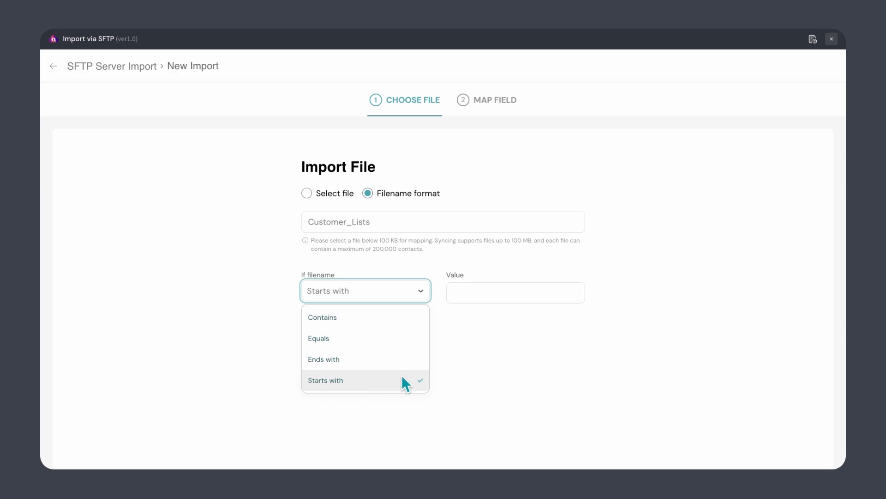
click(465, 299)
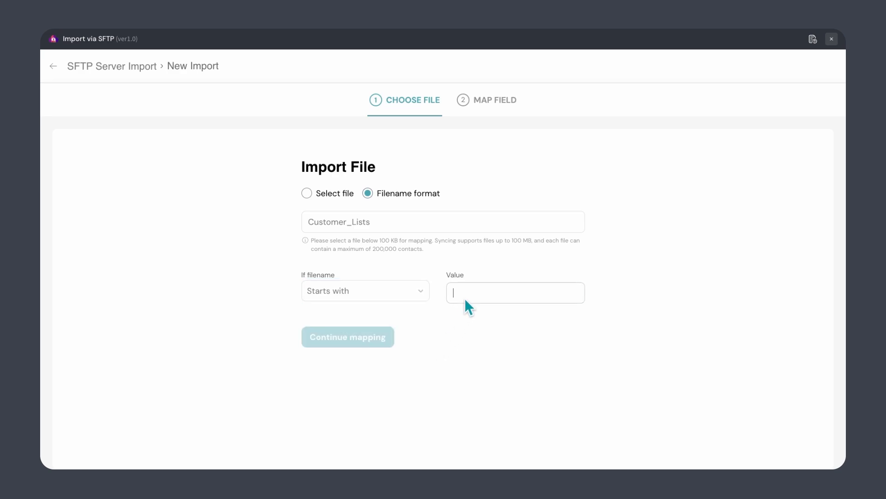
text(Mauritius)
click(380, 338)
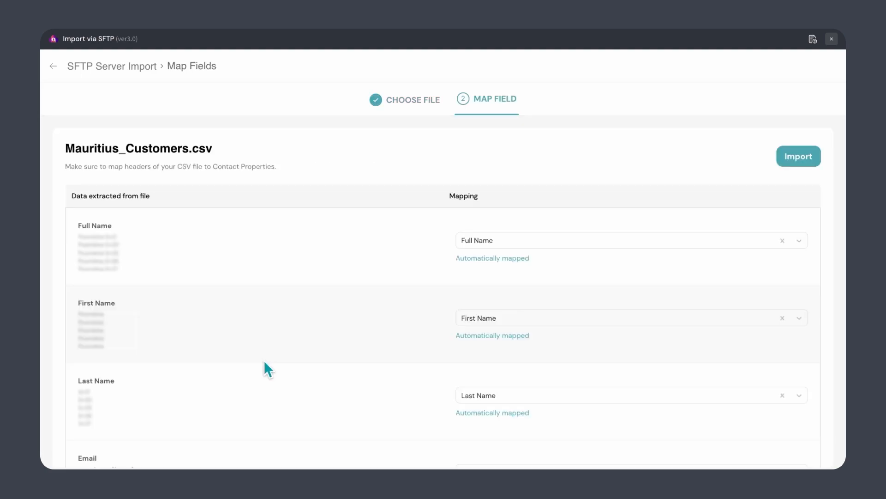
- Keep Full Name's mapping and name the import 'Mauritius_Customer List Import'
click(503, 241)
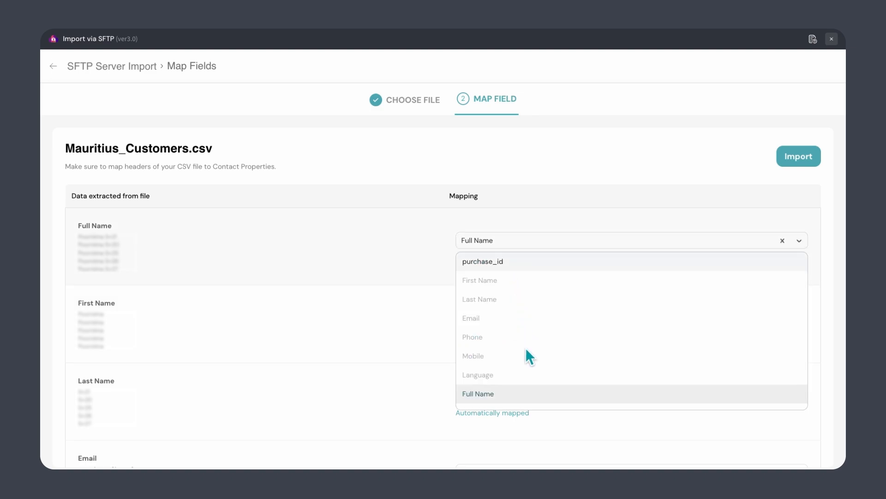
click(804, 241)
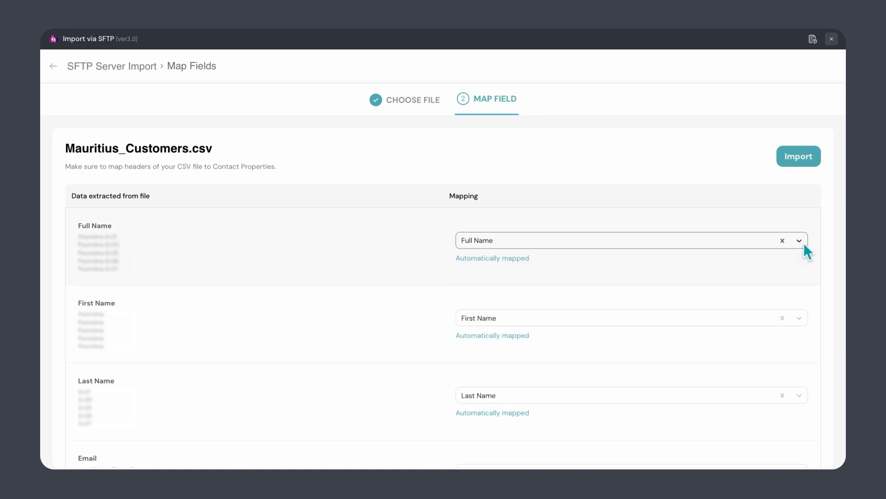
click(800, 162)
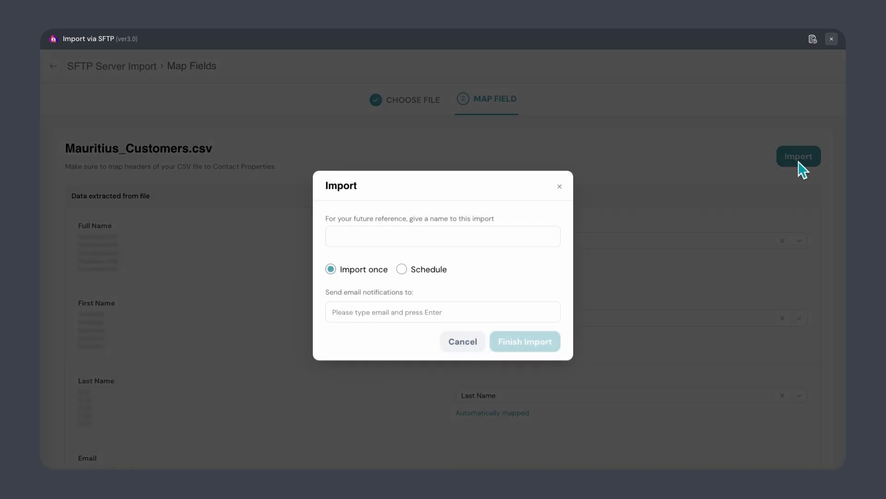
click(559, 236)
text(Mauritius_Customer List Import)
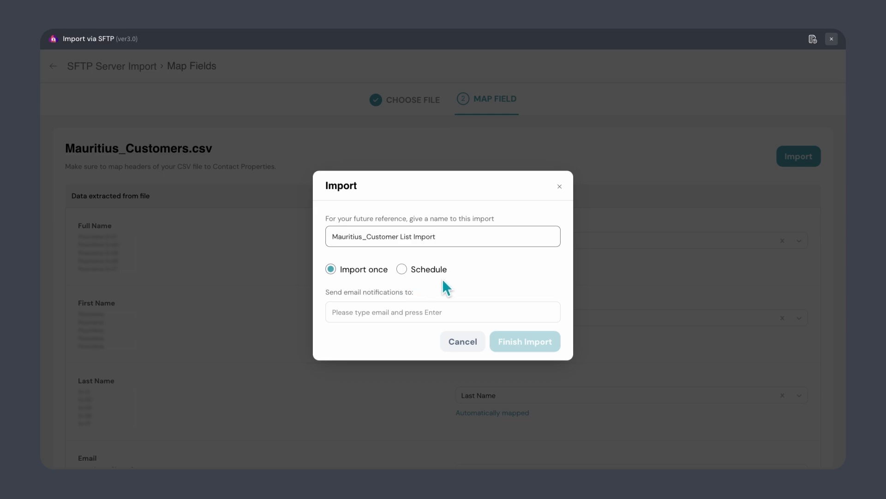
- Schedule the import to run at 10:00 AM
click(403, 271)
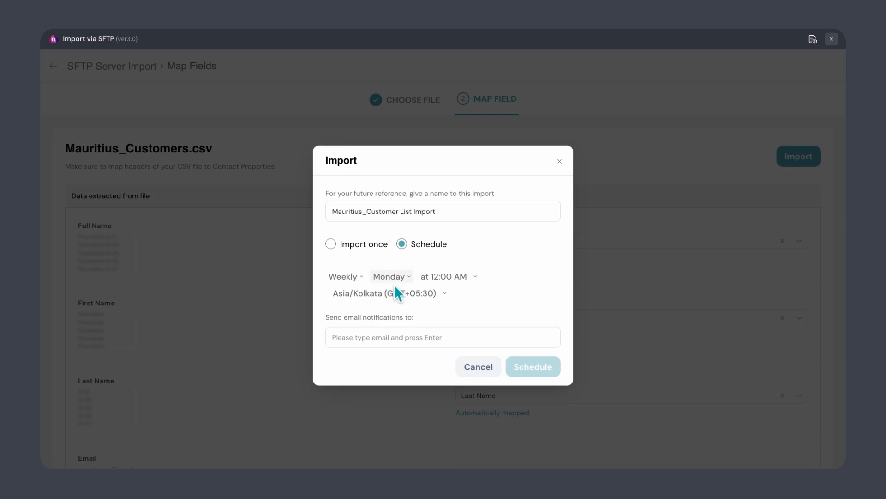
click(437, 278)
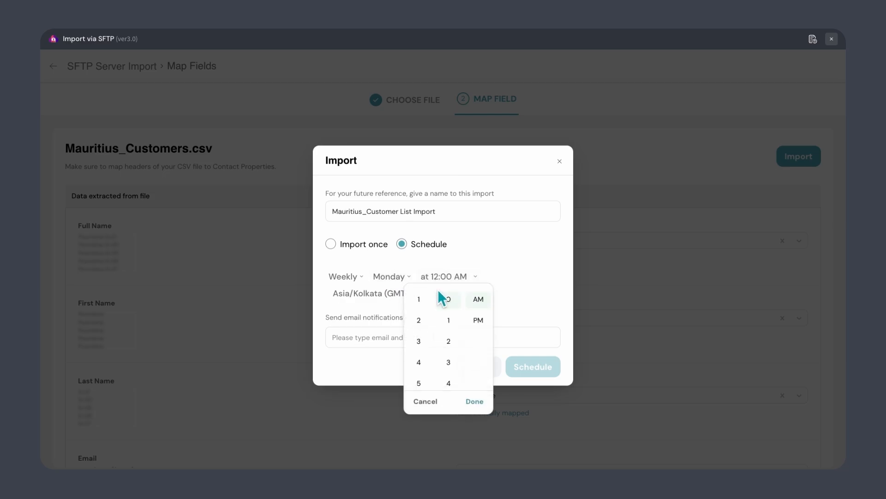
scroll(431, 370, down, 5)
scroll(431, 370, down, 3)
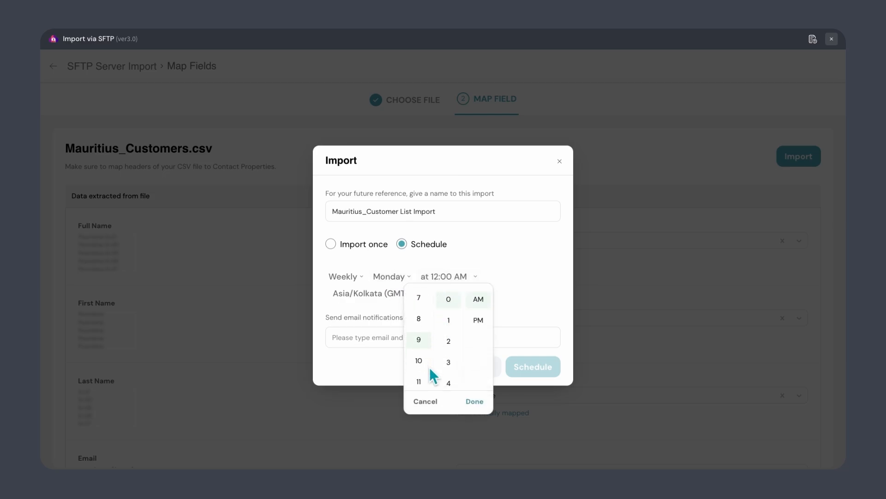
click(476, 403)
- Add the notification recipient's e-mail address and save the scheduled import
click(390, 340)
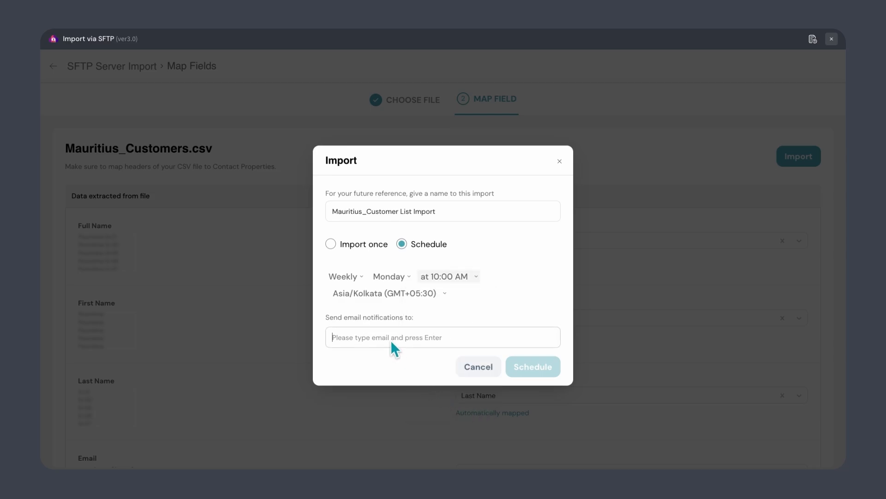
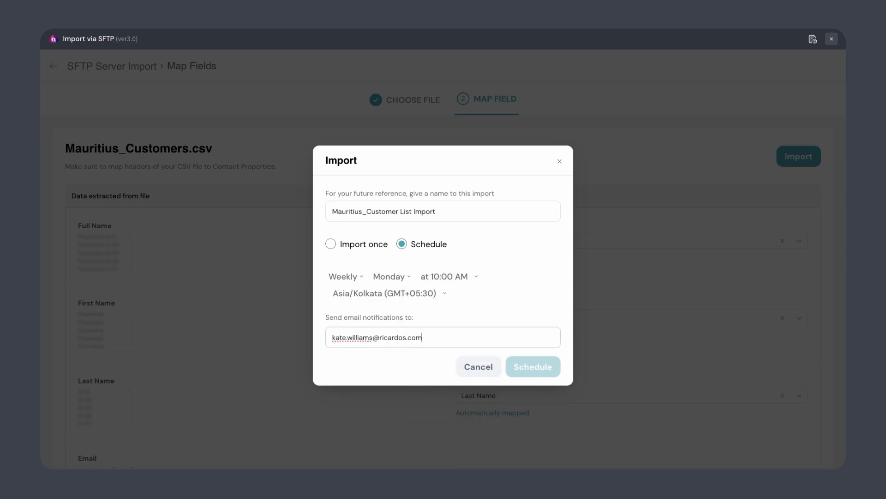
key(Return)
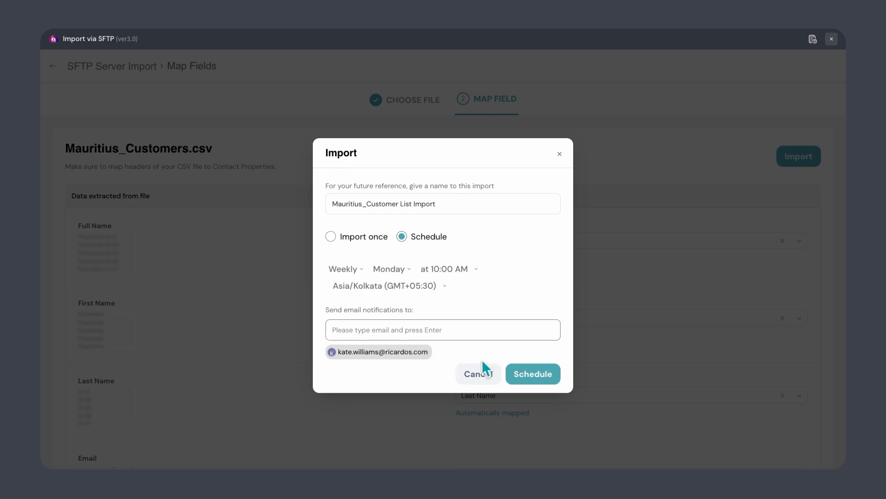
click(519, 372)
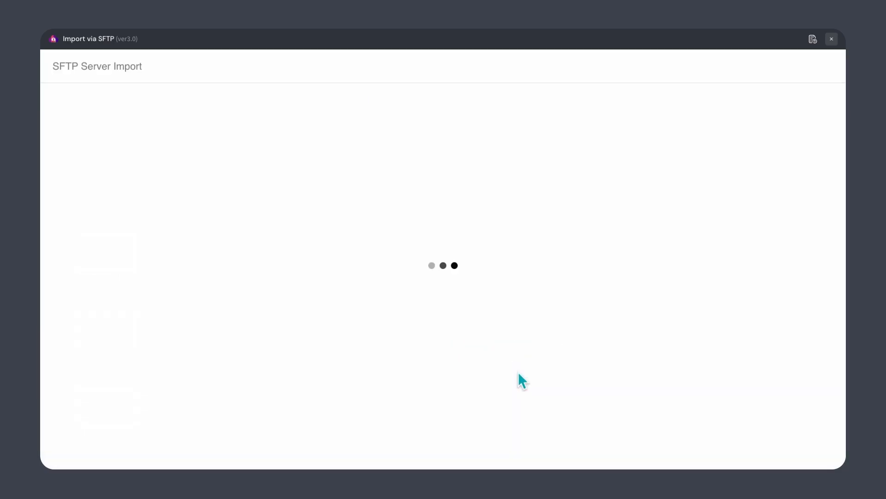
- Pause the Mauritius_Customer List Import schedule, then start a new SFTP share for the survey
mouse_move(575, 187)
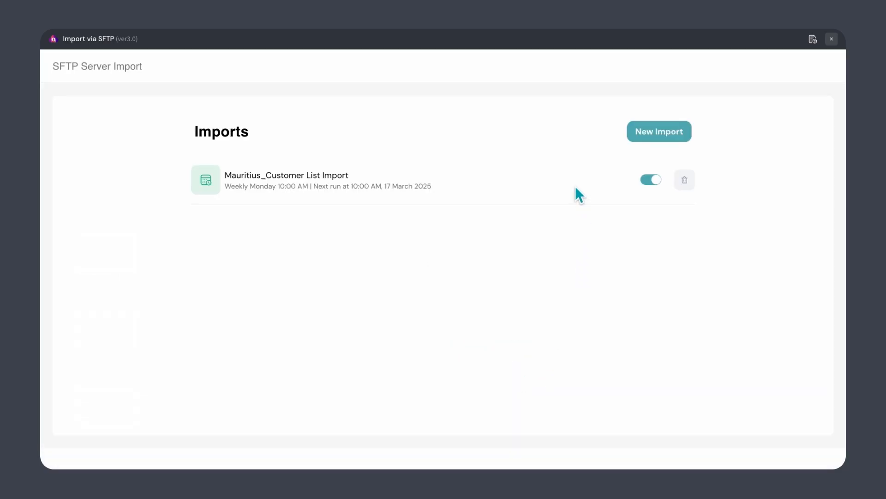
click(657, 184)
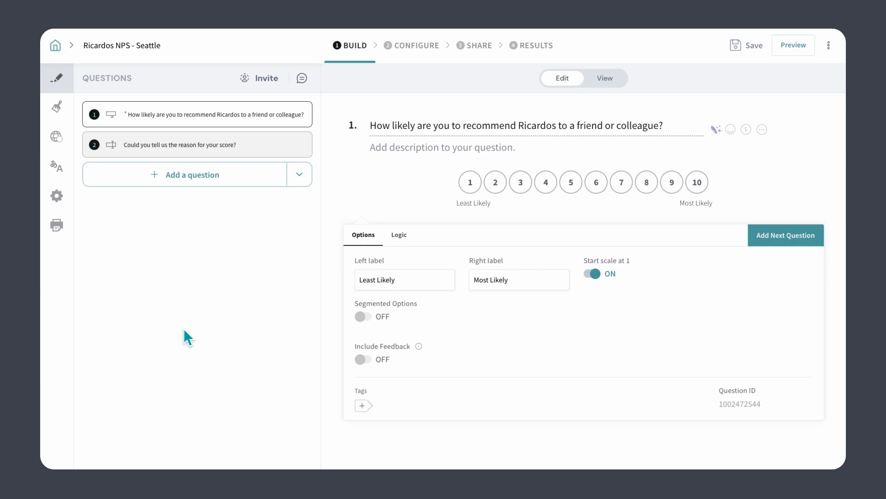
click(468, 46)
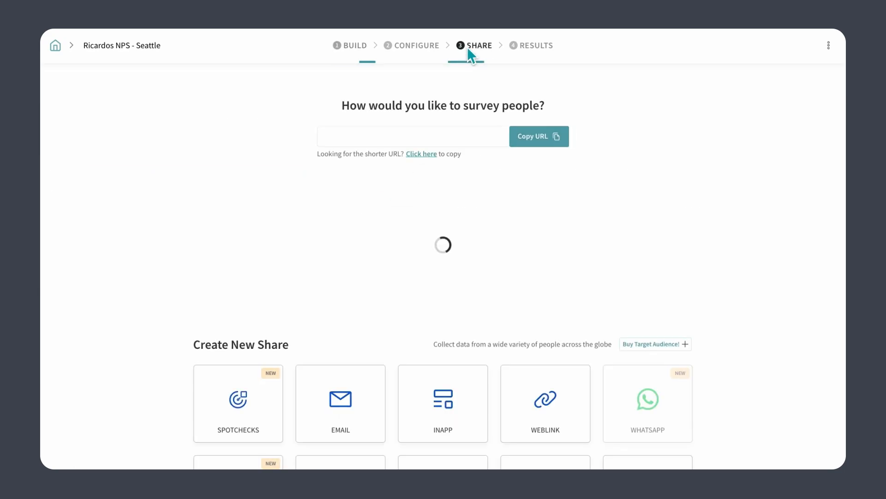
scroll(489, 261, down, 3)
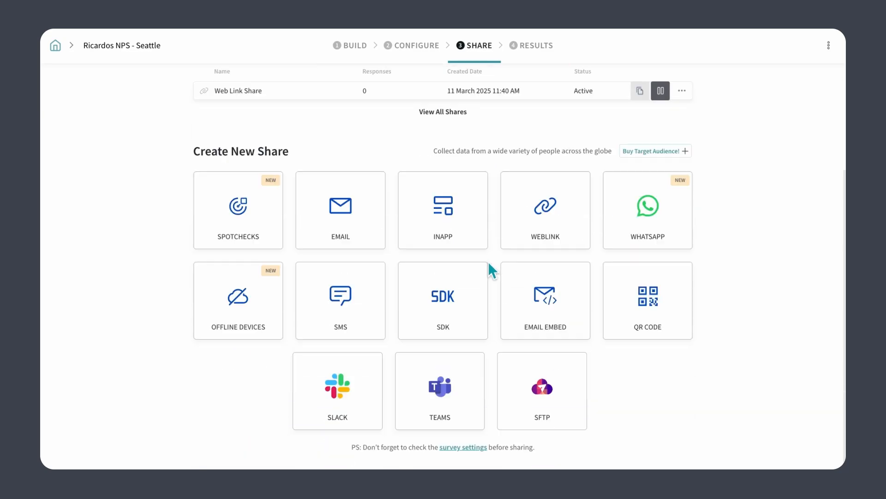
click(540, 418)
click(468, 319)
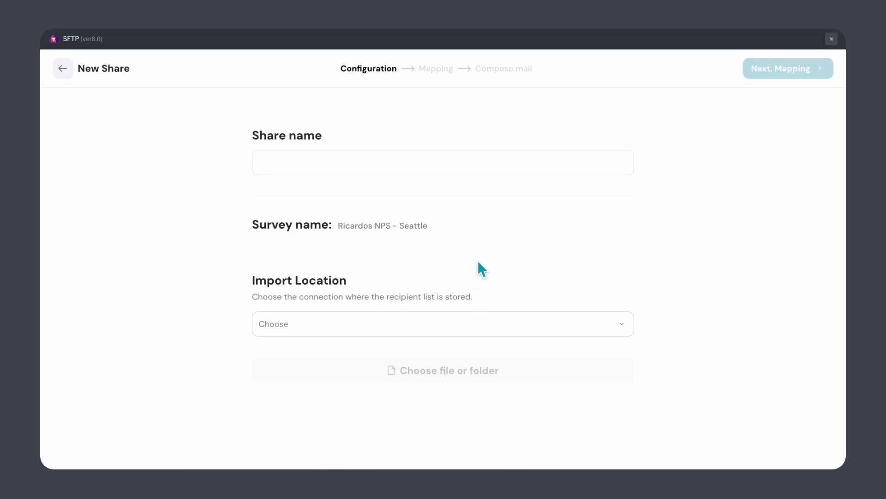
- Name the share 'Seattle Net Promoter Score'
click(452, 171)
text(Seatt)
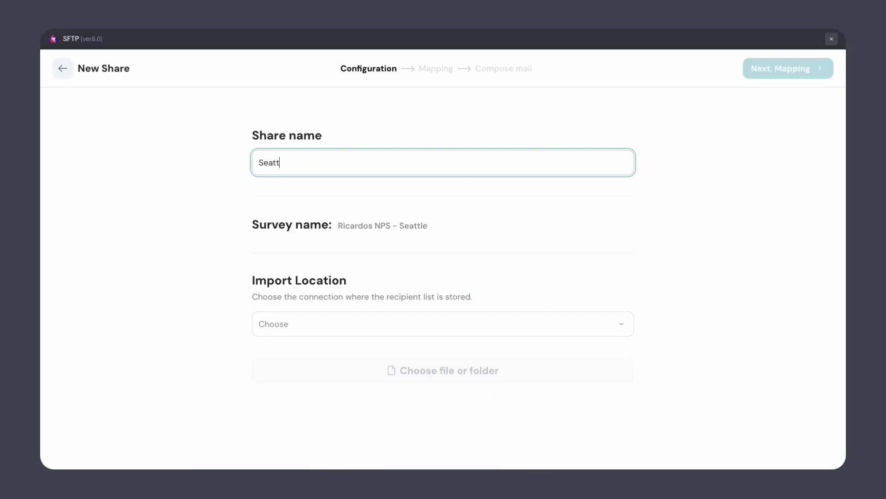
text(le Net Promoter Score)
click(446, 198)
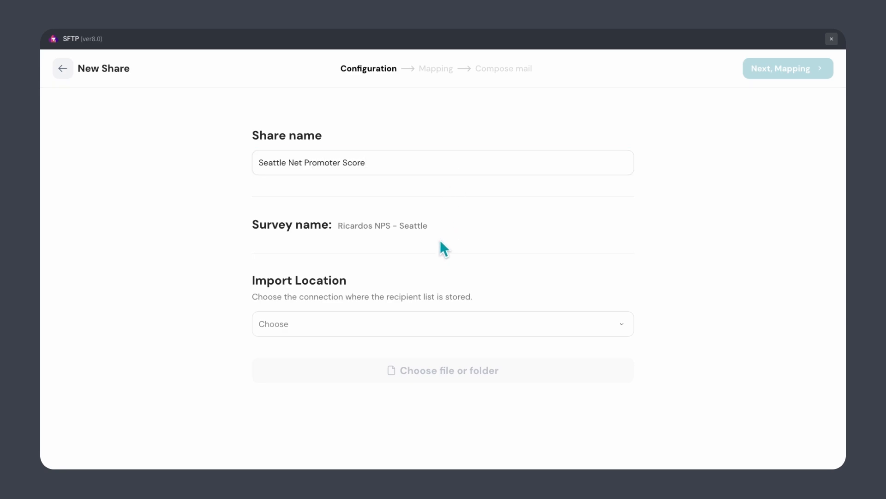
- Create a new import connection 'Customer NPS - Q1 2025' with the pasted host and port 22
click(380, 325)
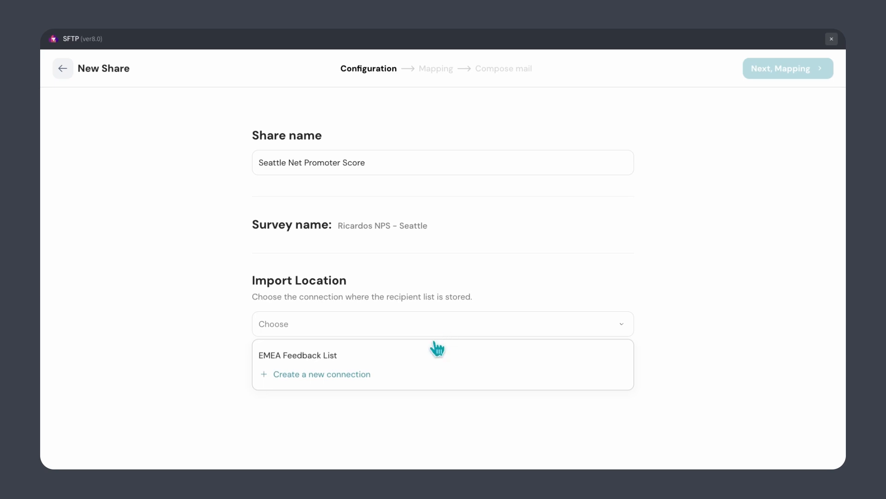
click(385, 373)
click(400, 184)
text(Customer NPS - Q1 2025)
click(392, 228)
key(ctrl+v)
click(464, 231)
text(22)
- Use password authentication with the SFTP username and password, then save the connection
click(424, 276)
click(415, 301)
click(372, 328)
text(sftp_user)
key(Tab)
text(••••••••••••)
click(520, 391)
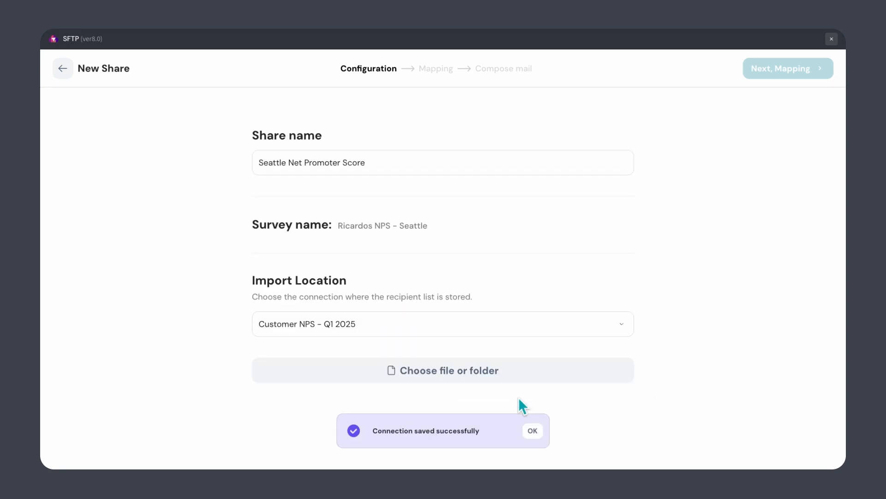
- Select Customer_Lists > US_Customers.csv as the share's source file
click(465, 367)
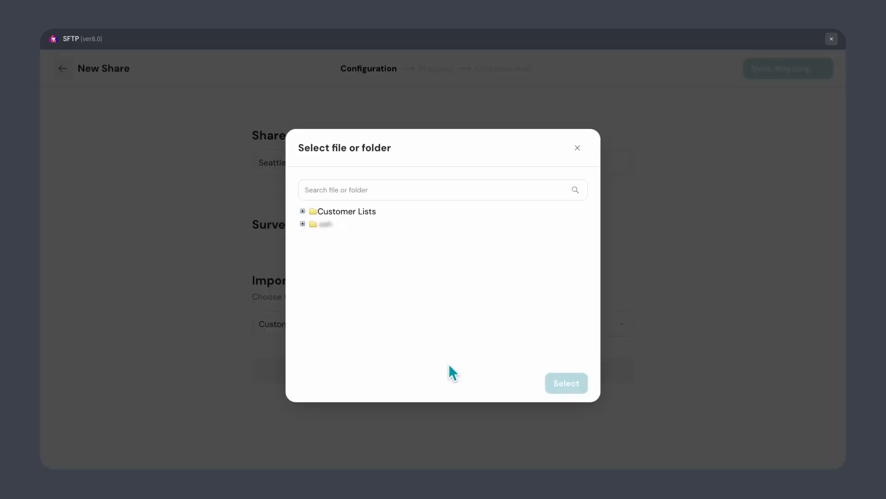
click(305, 213)
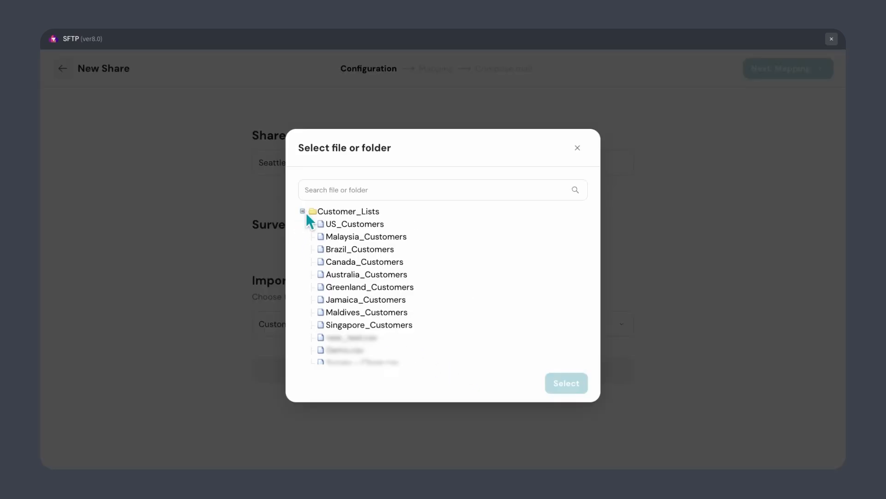
click(345, 225)
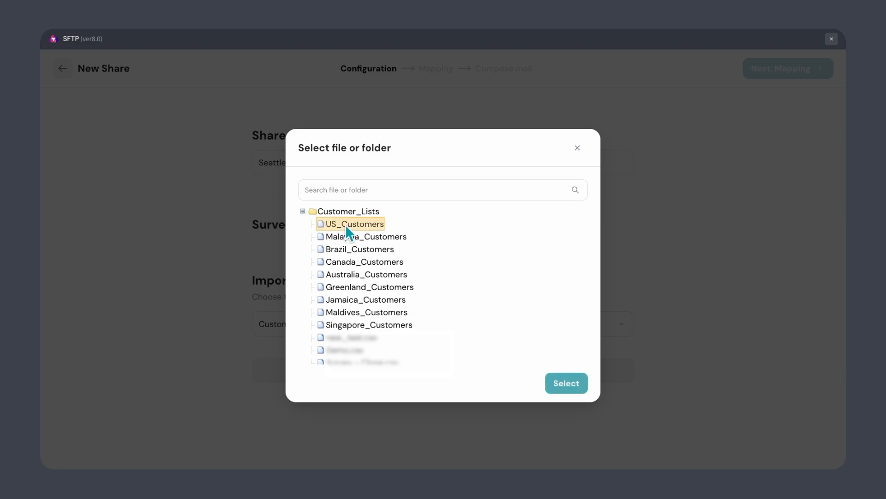
click(551, 389)
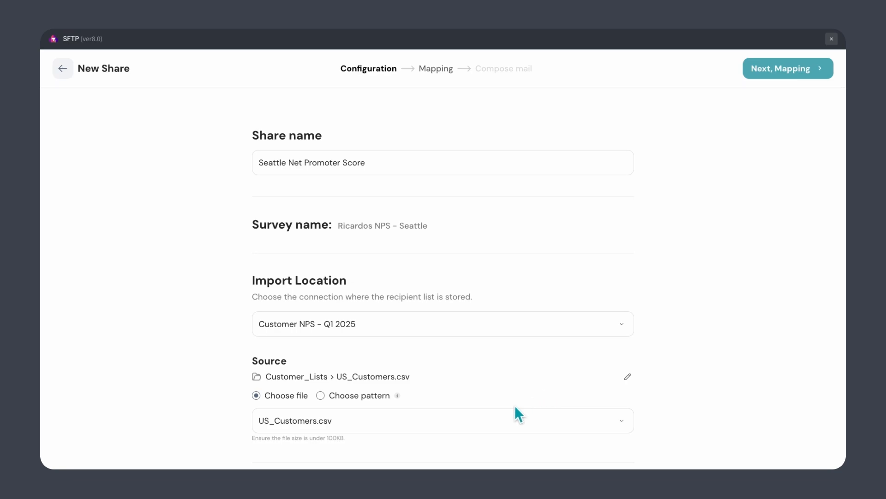
- Set the source file pattern to US_Customers {{yyyy-mm-dd}}
click(320, 395)
click(316, 428)
text(US_Customers)
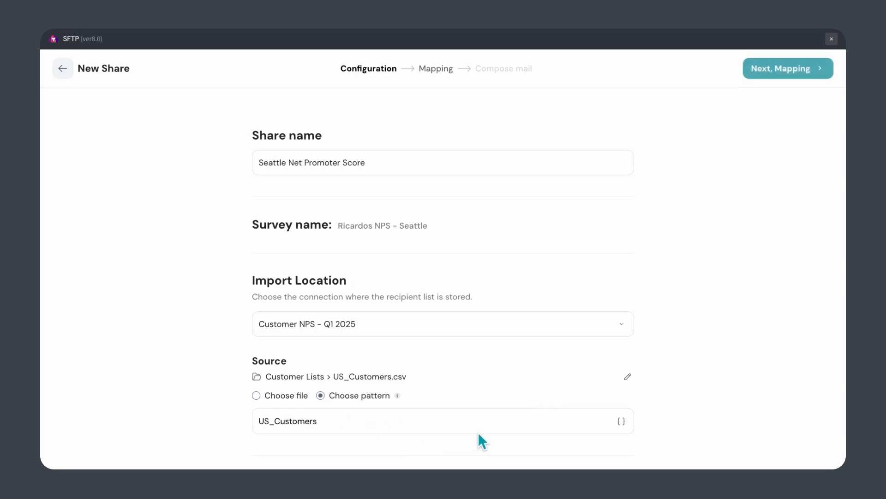
click(621, 420)
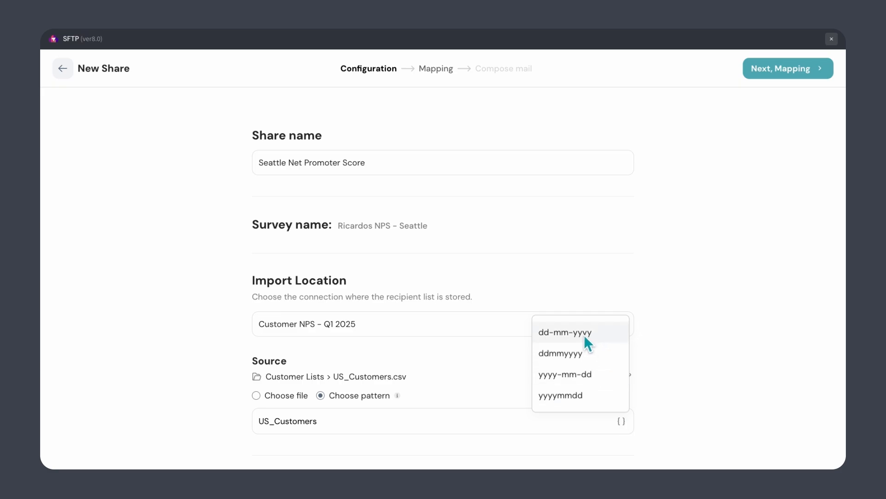
click(598, 382)
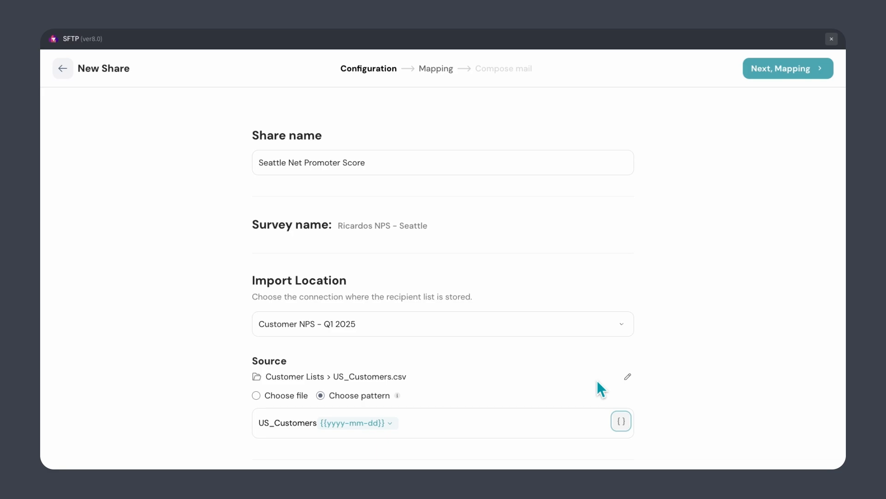
- Set the import to run weekly at 9:00 AM and preview the schedule
scroll(597, 387, down, 3)
click(270, 401)
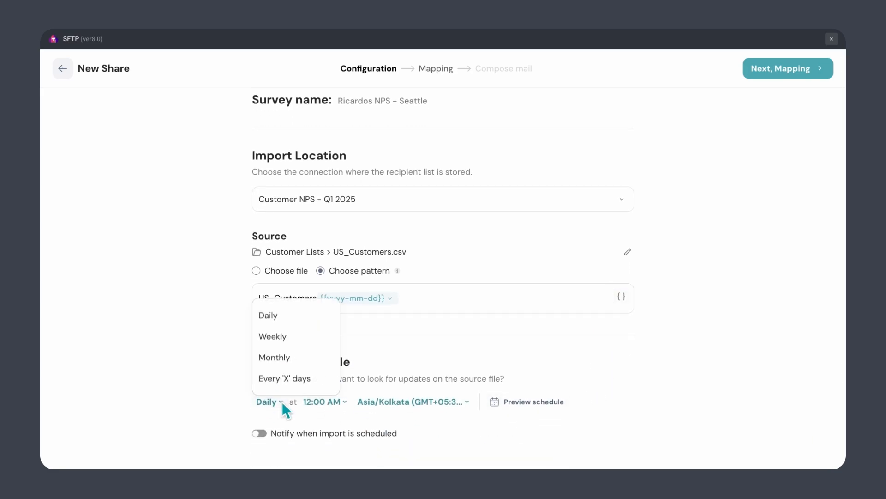
click(302, 337)
click(339, 402)
scroll(318, 333, down, 3)
click(315, 358)
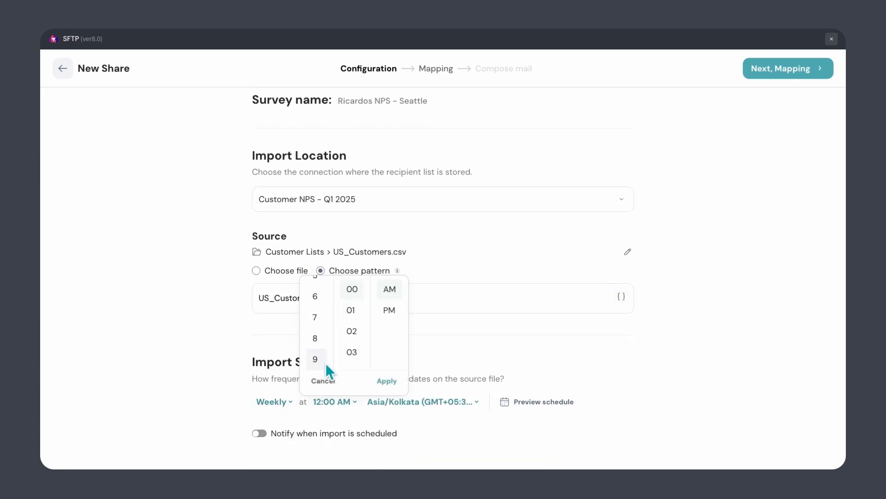
click(387, 380)
click(513, 409)
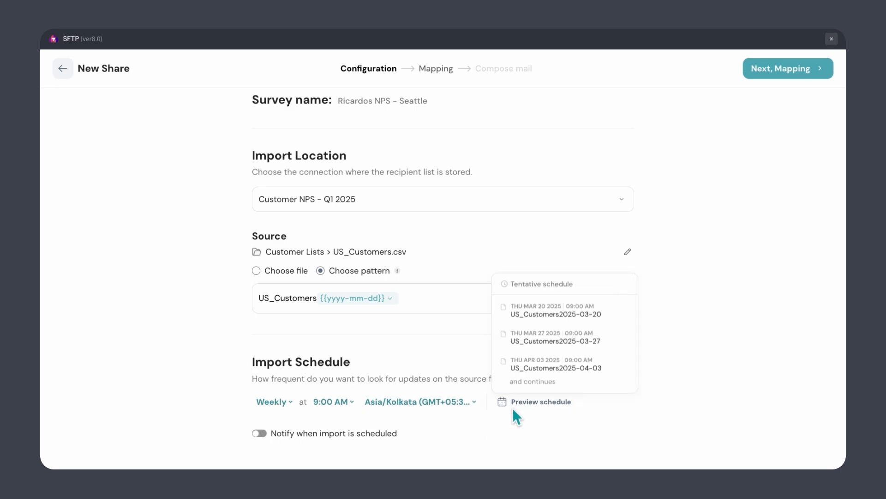
- Turn on schedule notifications and enter the recipient's e-mail address
click(260, 433)
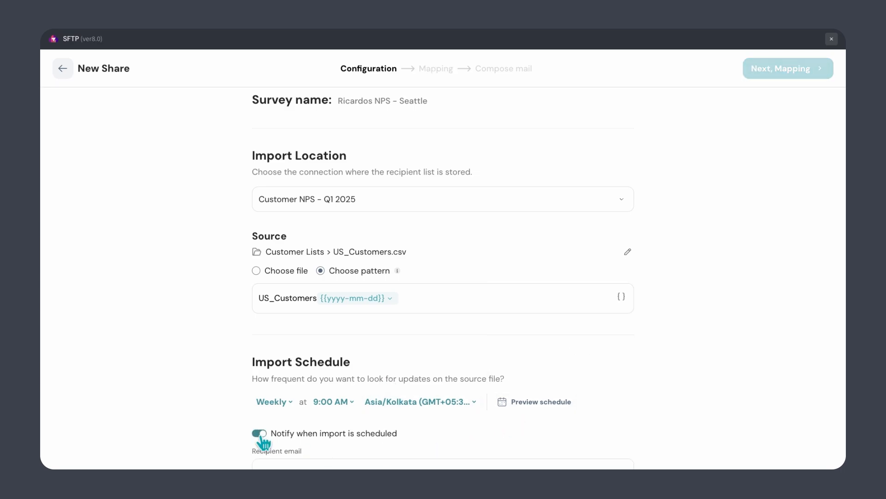
scroll(264, 442, down, 1)
click(264, 425)
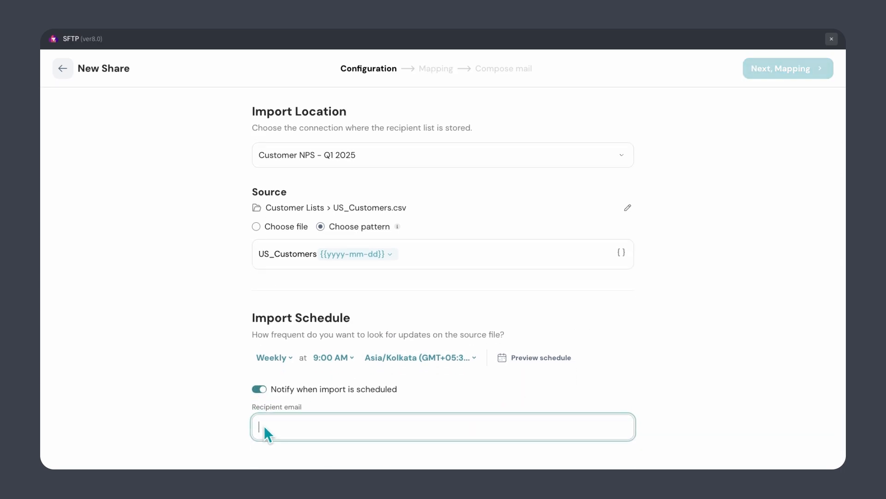
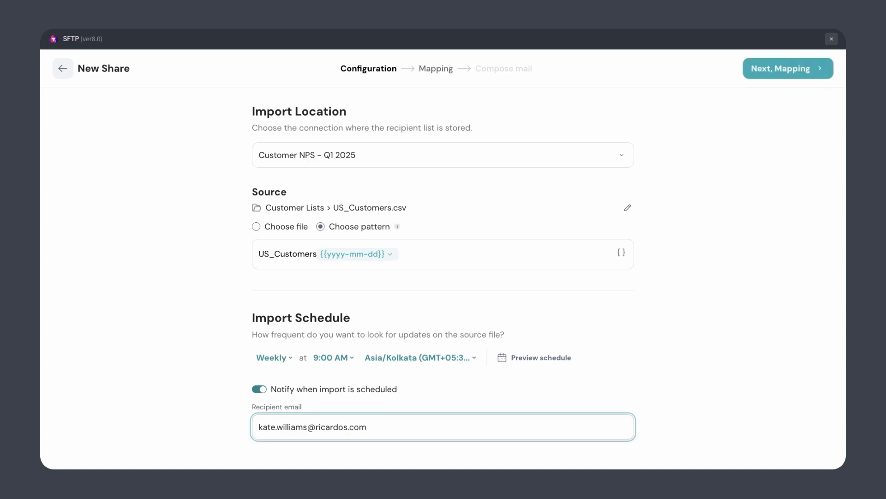
click(360, 456)
scroll(361, 456, up, 1)
scroll(360, 457, up, 4)
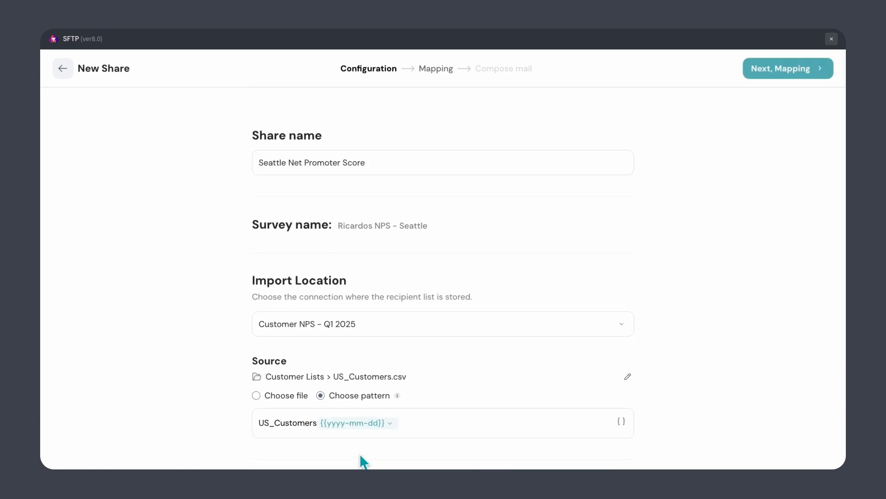
- Map recipients to the Email column and continue to Compose Mail
click(756, 69)
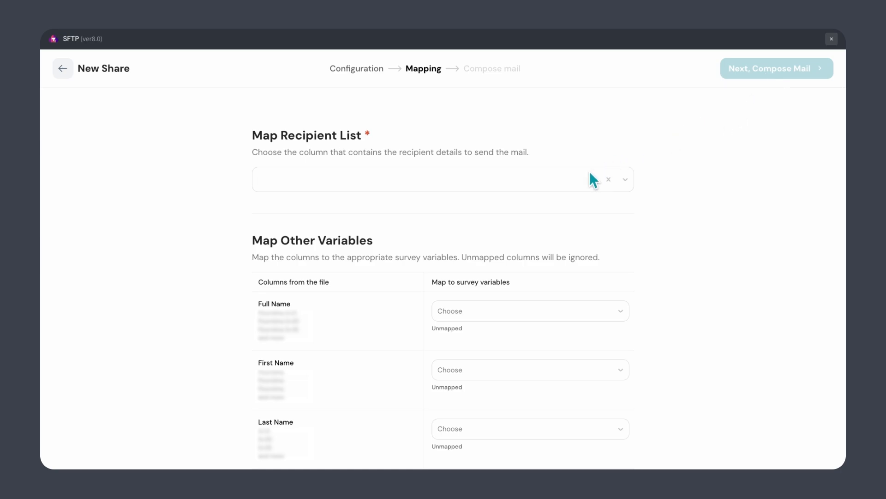
click(589, 174)
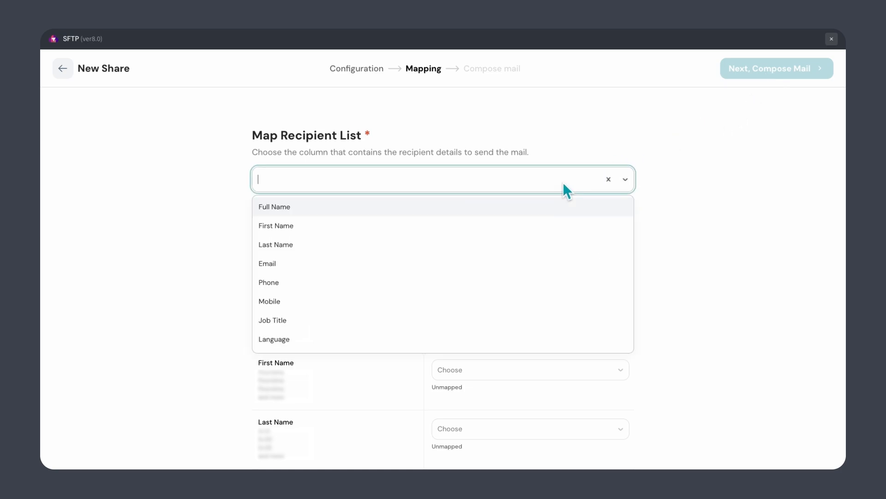
click(533, 264)
scroll(529, 261, down, 8)
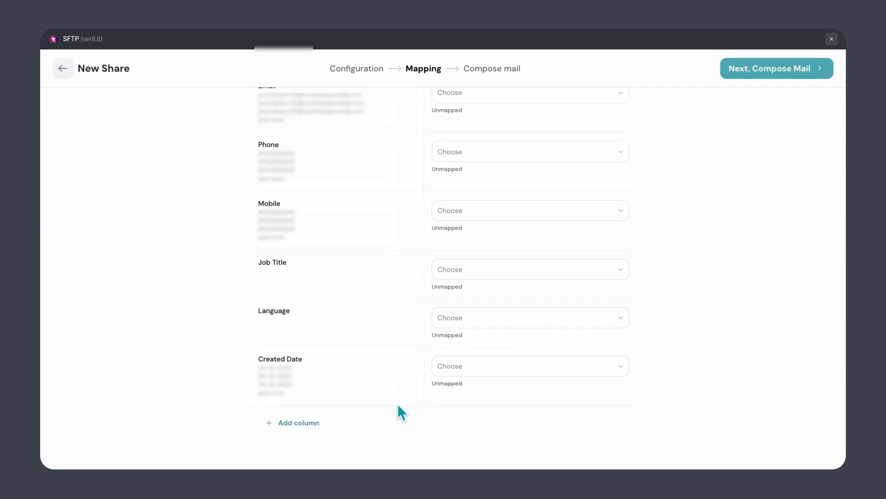
click(318, 423)
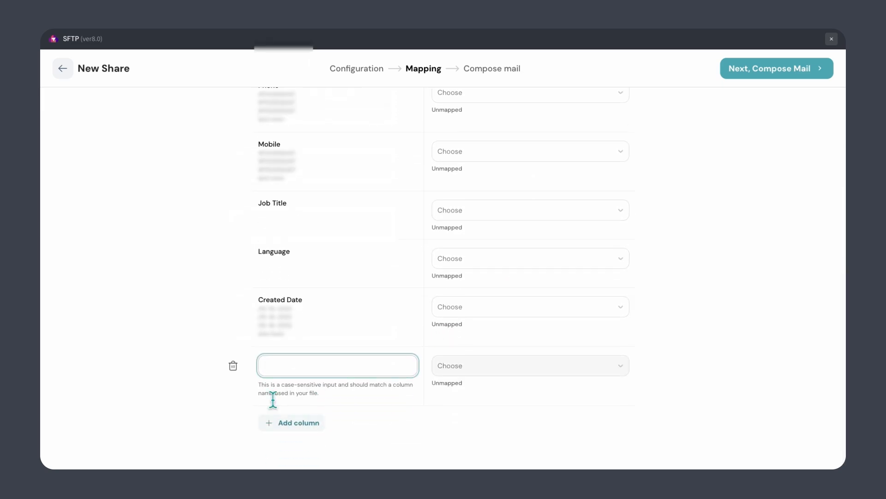
click(233, 366)
scroll(238, 377, up, 10)
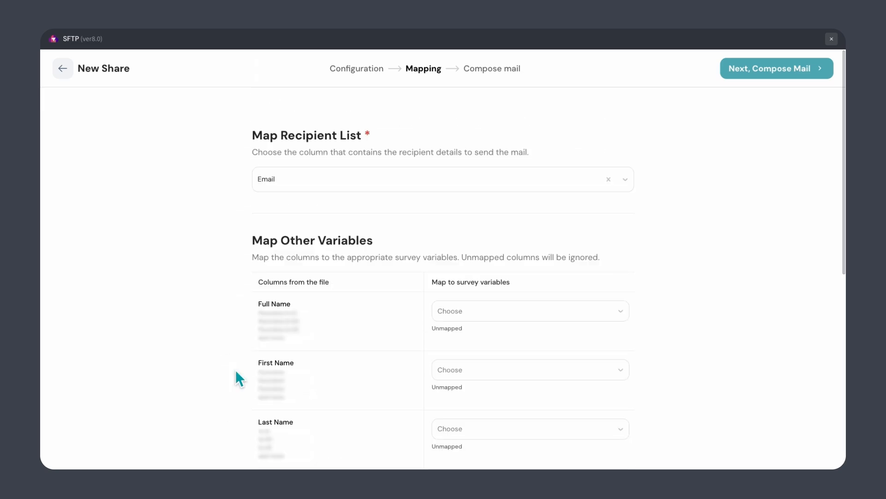
click(779, 75)
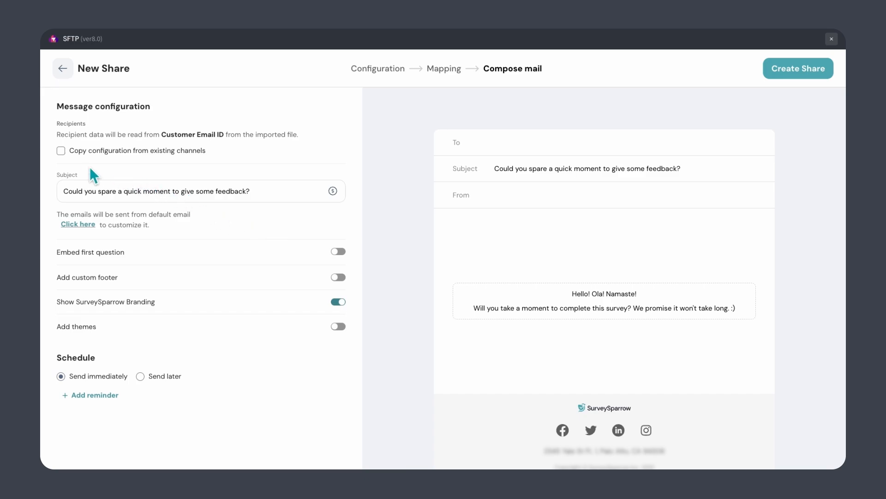
- Try copying settings from the NPS Email Share channel, then turn copying back off
click(62, 154)
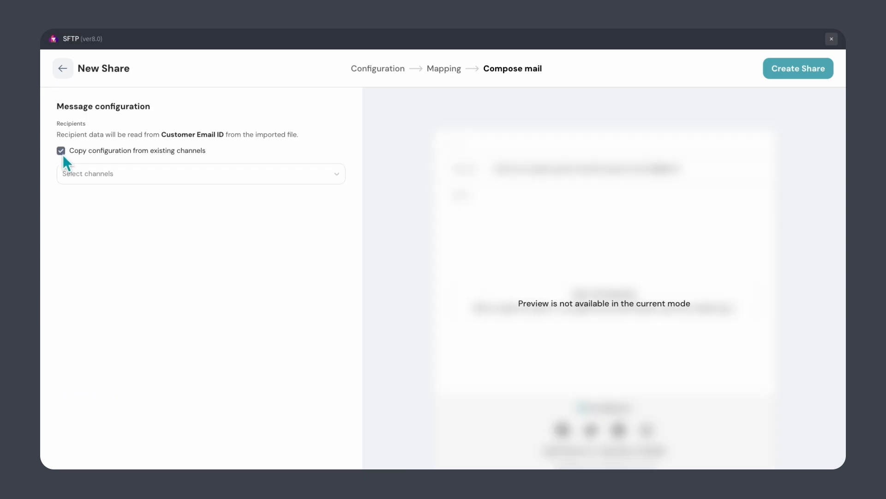
click(116, 181)
click(119, 203)
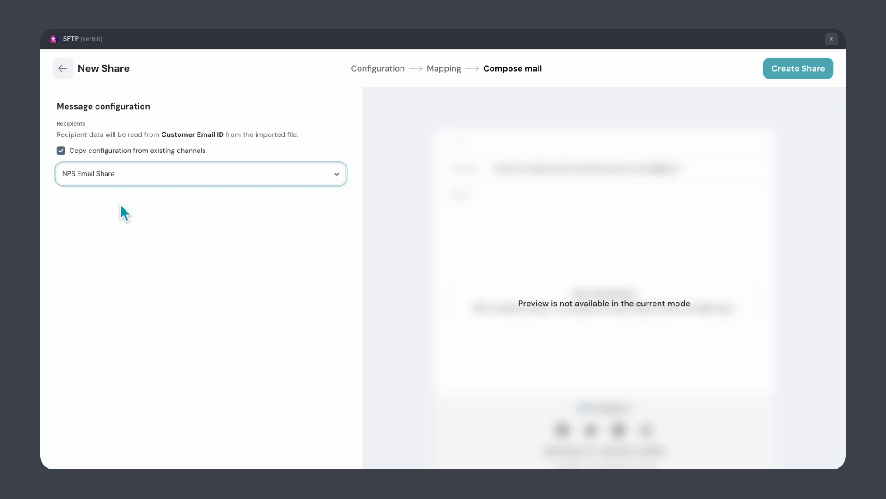
click(63, 154)
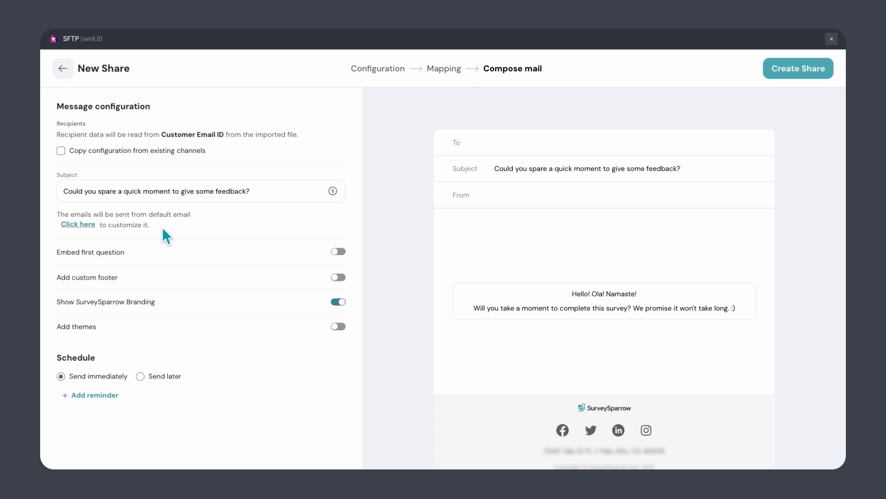
- Use the first custom sender address and edit the reply-to address
click(79, 225)
click(99, 235)
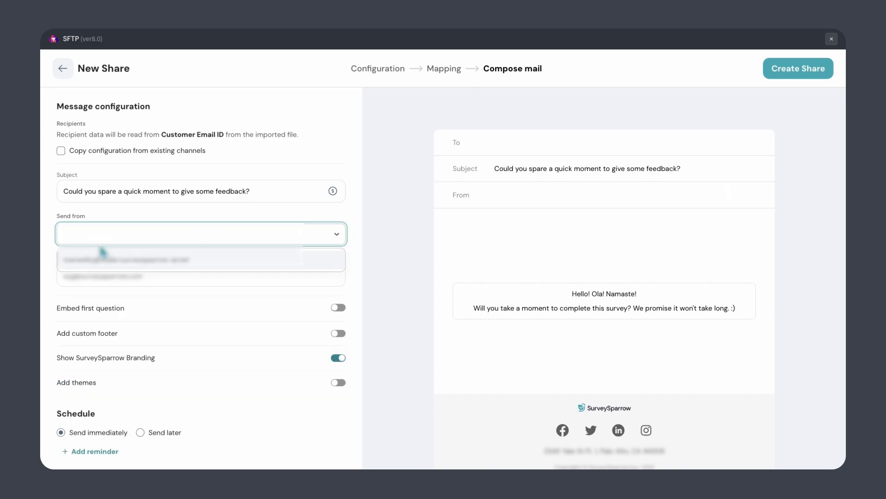
click(102, 255)
click(153, 282)
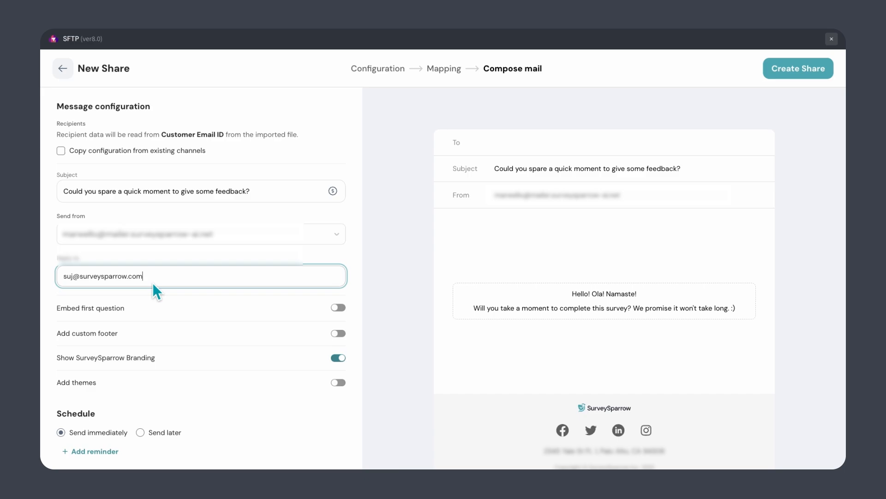
- Apply the 2 Pastel Corner theme to the email, leaving the footer off
click(338, 333)
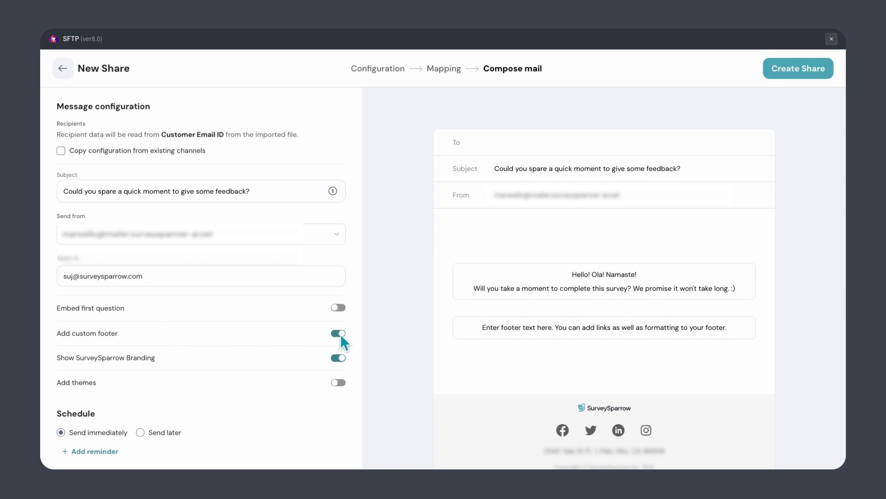
click(339, 334)
scroll(341, 356, down, 1)
click(340, 366)
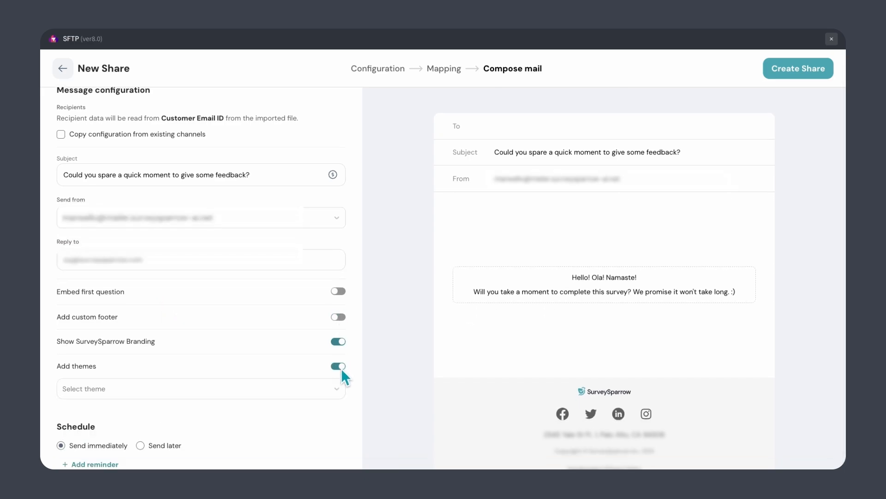
click(313, 392)
click(245, 432)
- Send the email 30 minutes later and start adding a reminder
scroll(245, 422, down, 1)
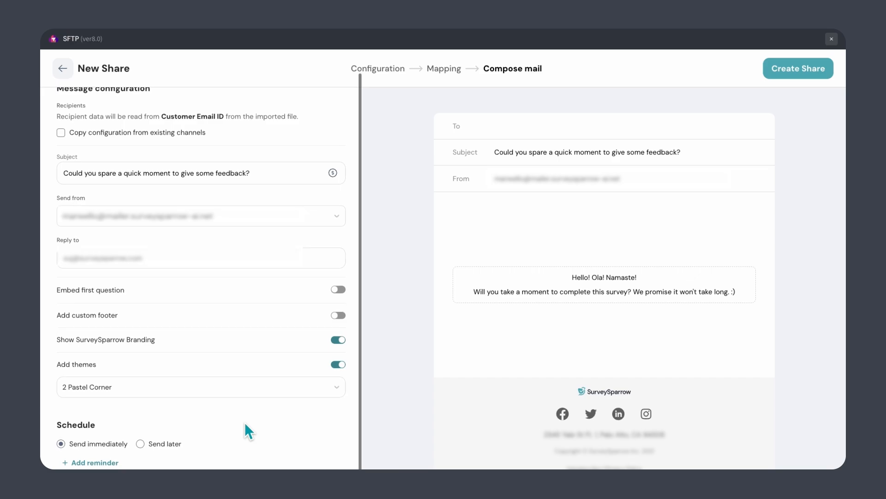
click(140, 444)
click(115, 458)
text(30)
click(191, 463)
scroll(191, 464, down, 1)
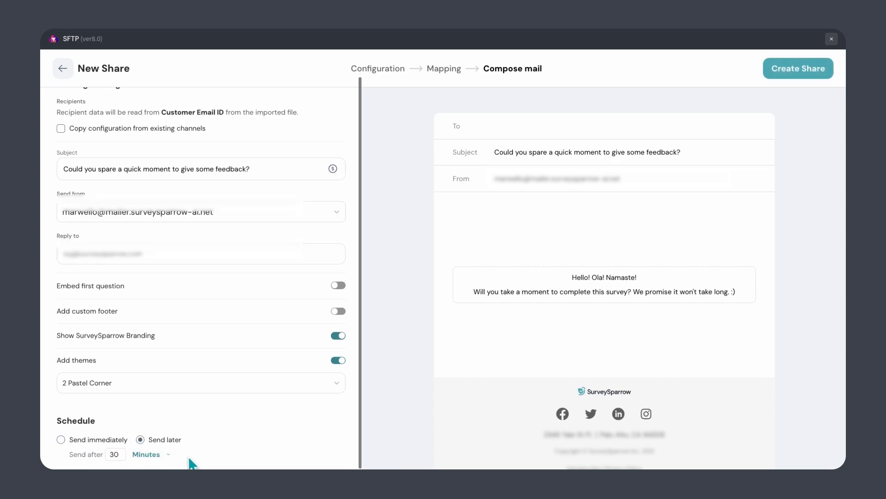
click(94, 463)
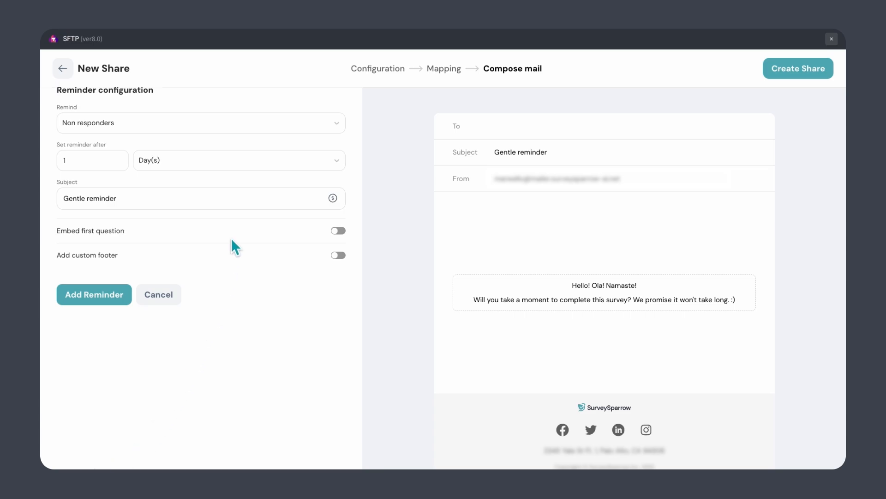
- Add a reminder that goes to non-responders after 3 days
click(227, 123)
click(190, 154)
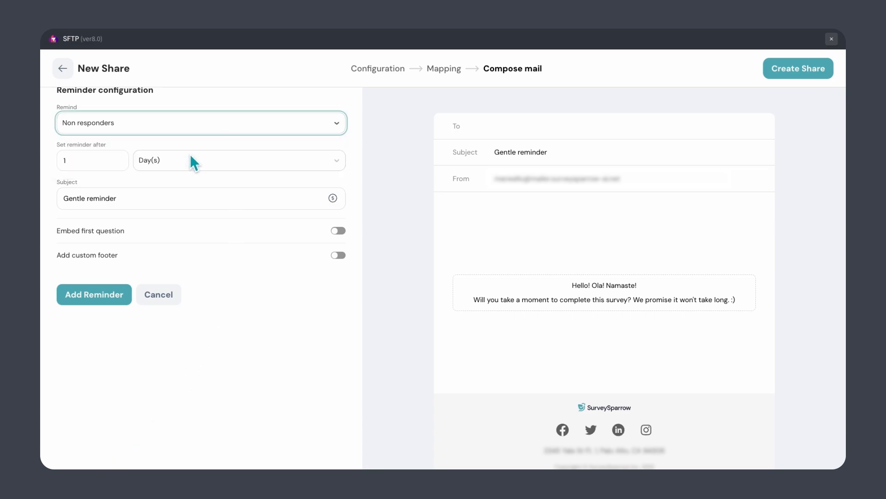
click(108, 163)
text(3)
click(138, 184)
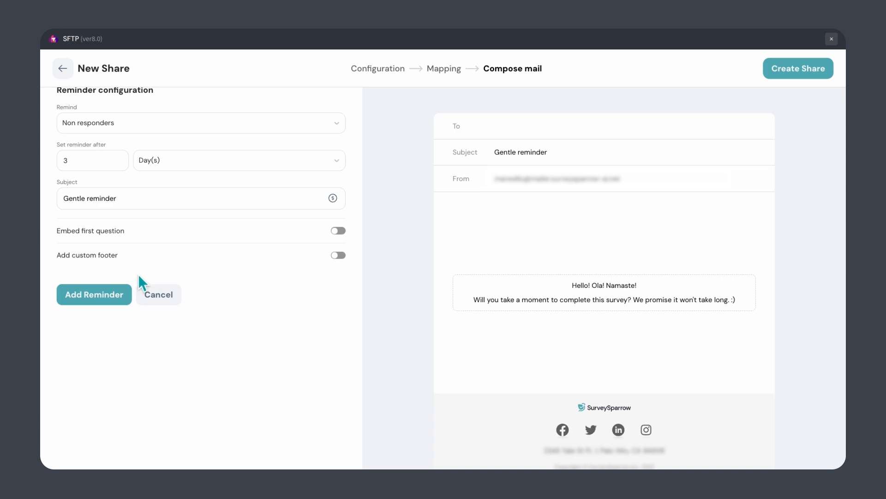
click(94, 294)
- Create the Seattle Net Promoter Score share
scroll(114, 289, down, 2)
scroll(113, 289, up, 2)
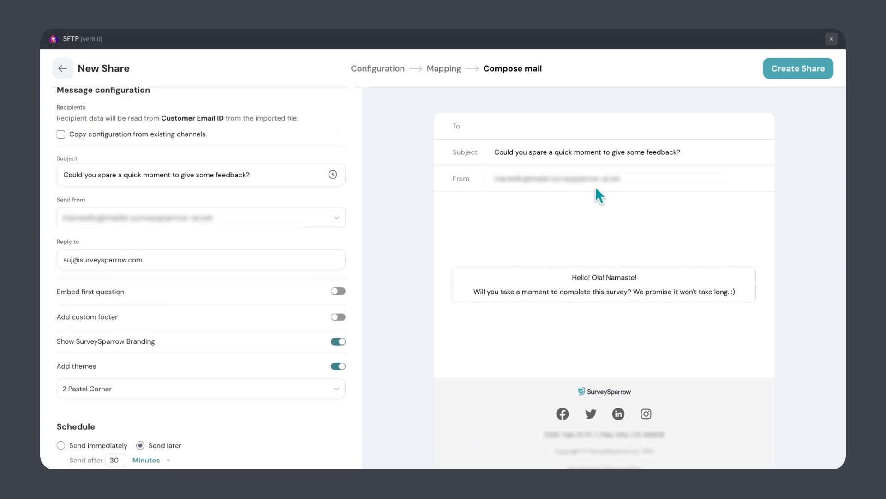
click(770, 74)
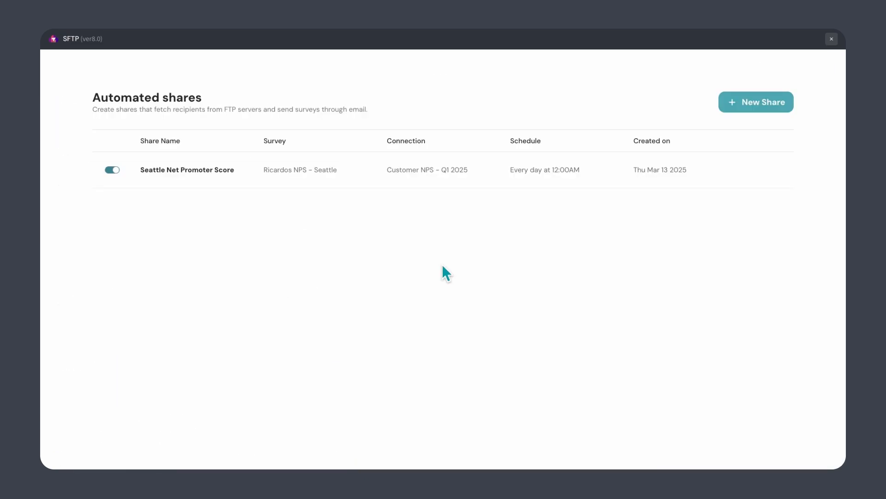
- Leave the Seattle share and open Ricardos Post Purchase CSAT's results from My Surveys
click(765, 170)
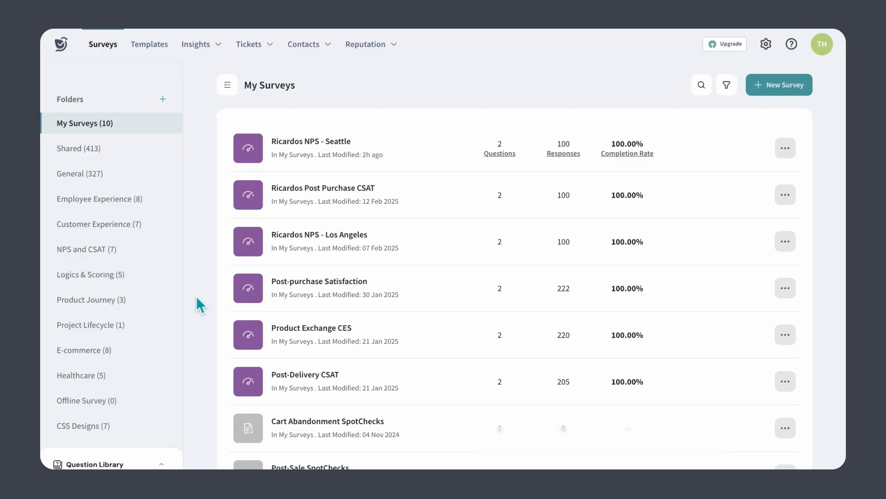
click(354, 208)
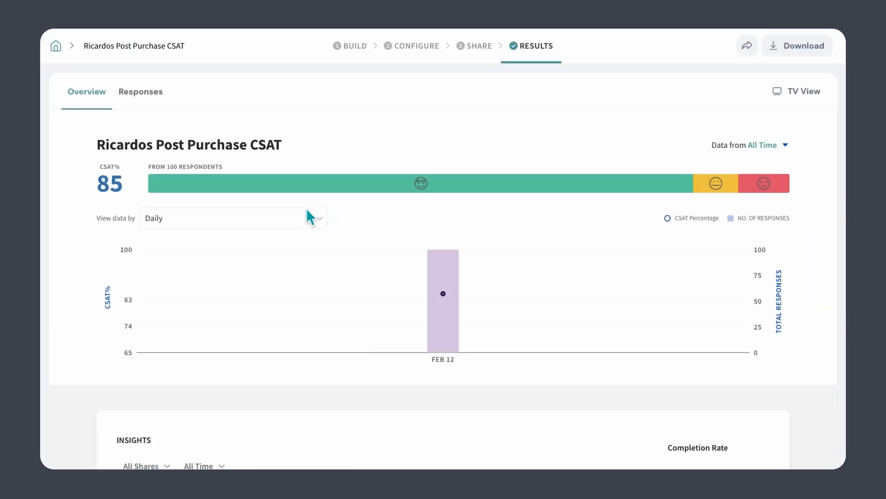
- Show Ricardos Post Purchase CSAT's individual responses and bring up Share Overview
click(145, 96)
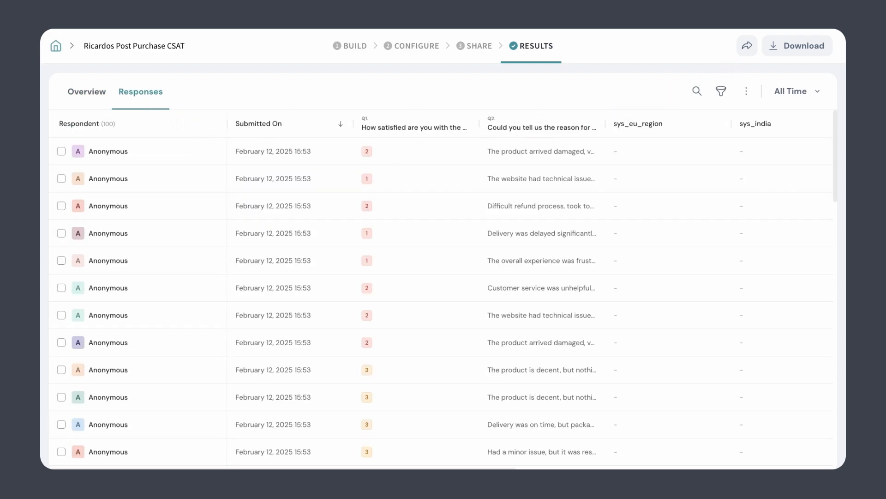
click(747, 46)
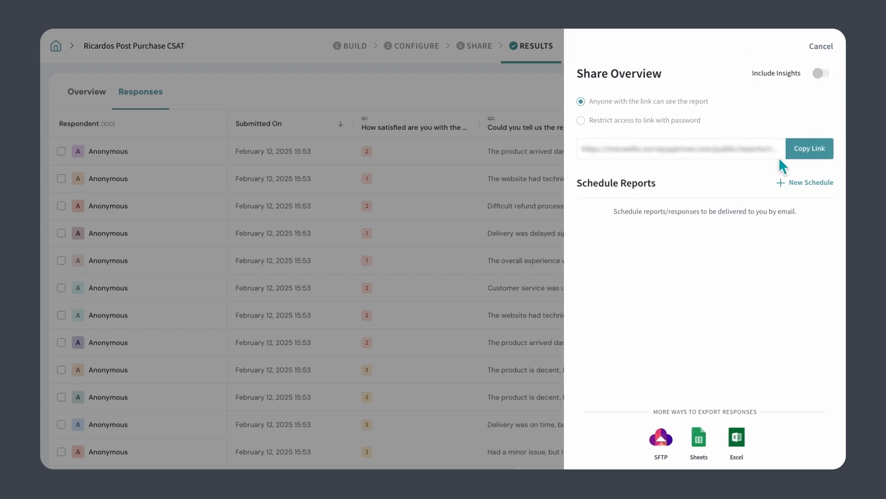
- Start a recurring SFTP export of the responses, running monthly at 9:00 am
click(672, 450)
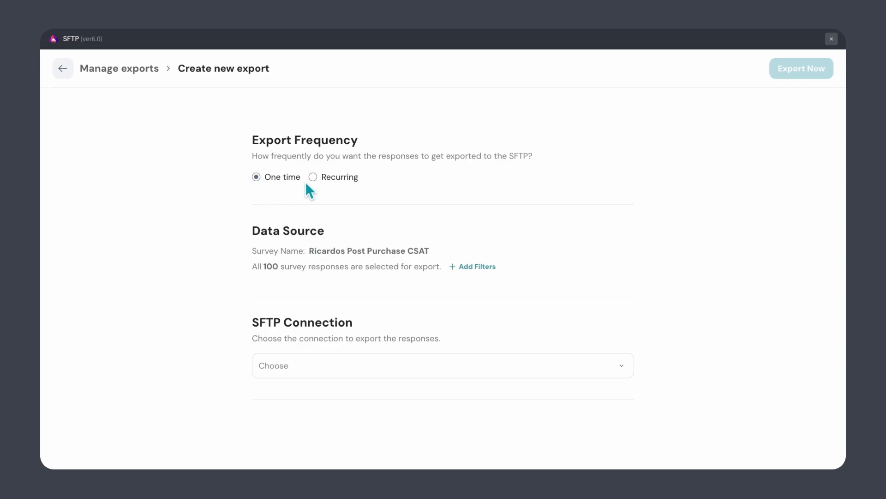
click(319, 181)
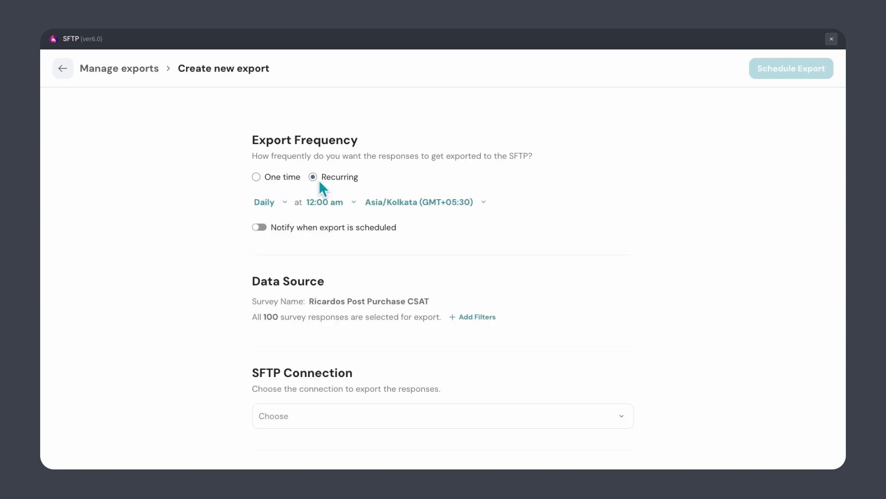
click(276, 206)
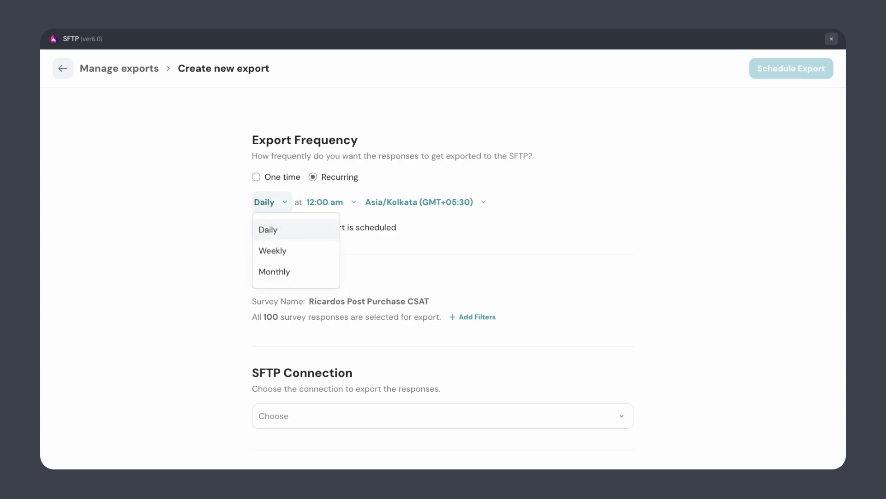
click(296, 251)
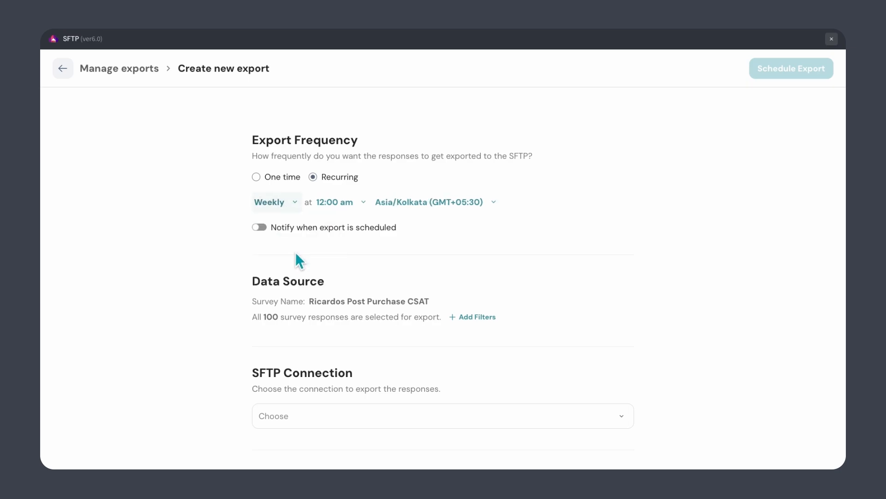
click(326, 210)
scroll(342, 275, down, 3)
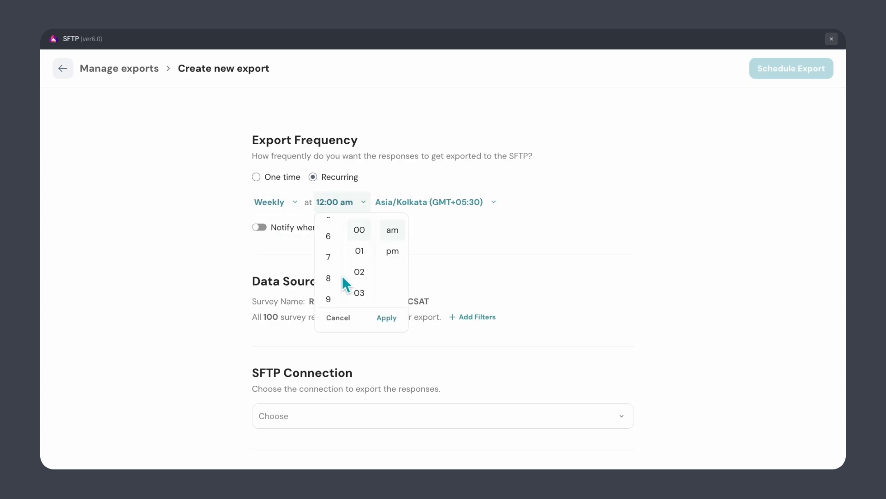
click(387, 322)
click(281, 203)
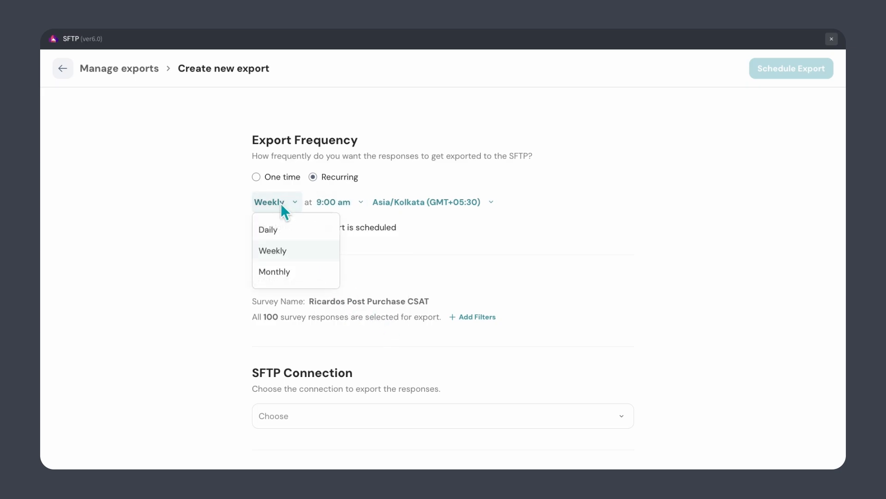
click(292, 273)
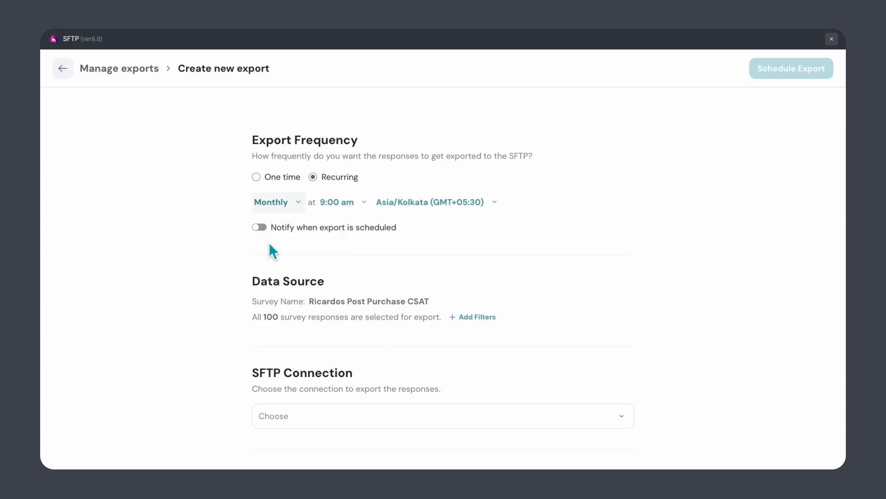
- Turn on notification when the export is scheduled, using the suggested recipient e-mail
click(263, 229)
click(288, 266)
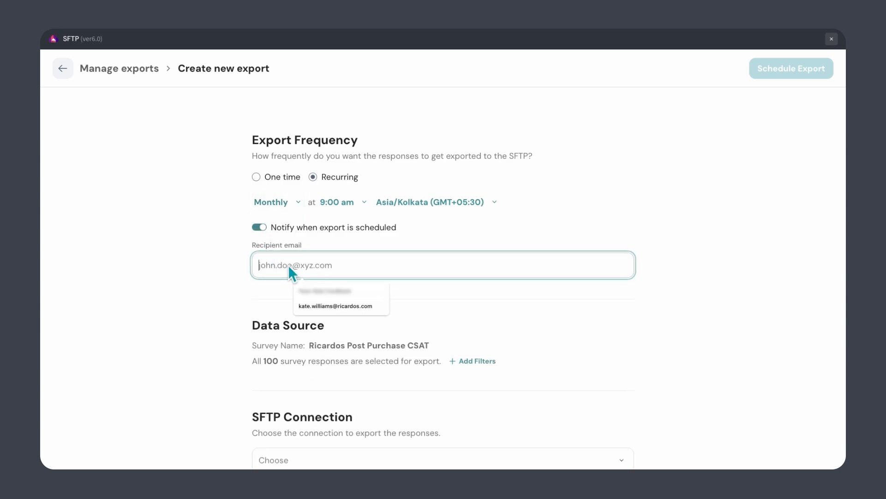
click(314, 308)
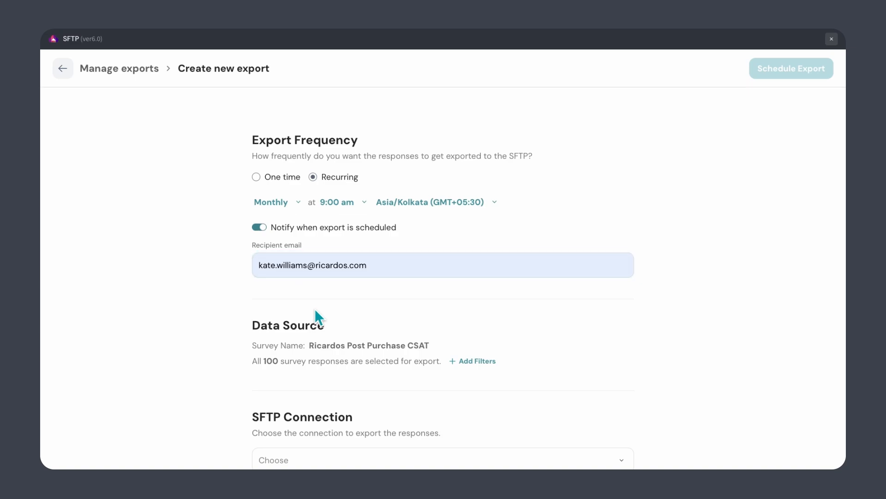
scroll(314, 308, down, 2)
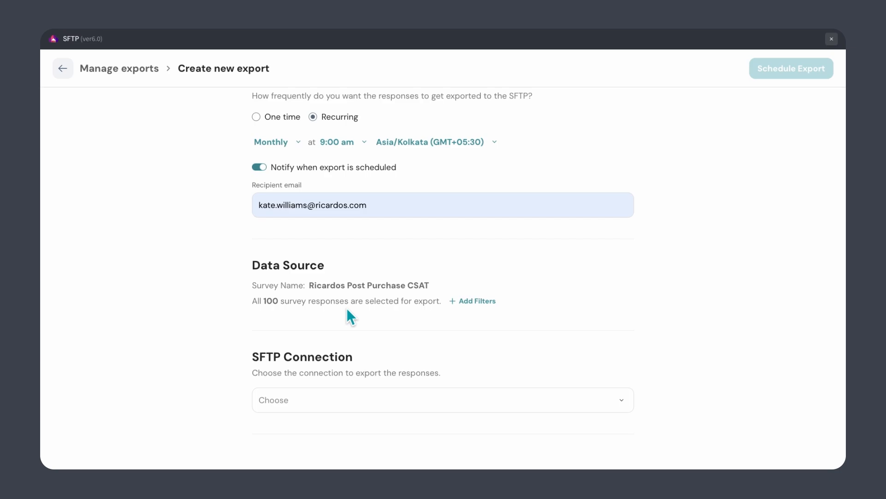
- Apply a Questions filter so the export includes only question Q2
click(465, 304)
click(475, 344)
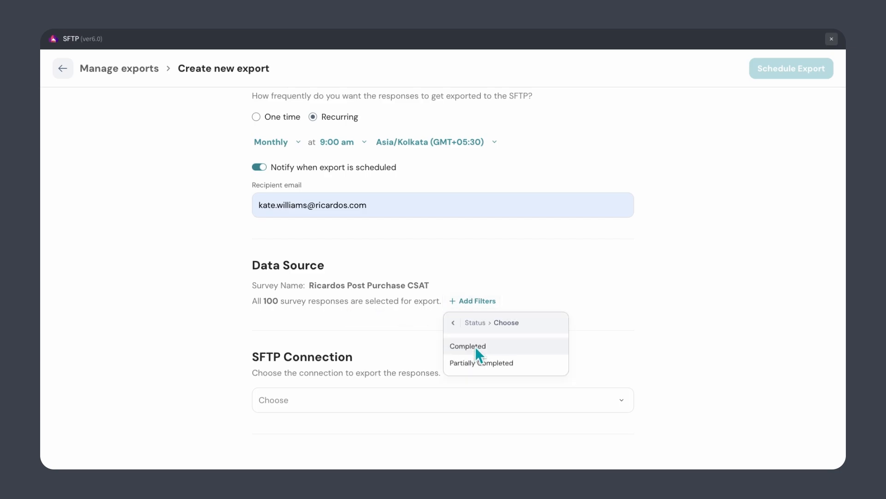
click(453, 323)
click(519, 358)
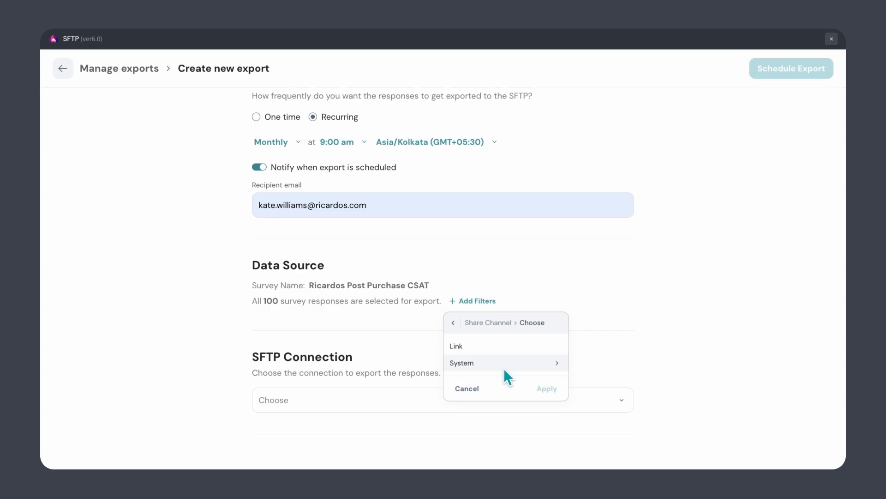
click(455, 323)
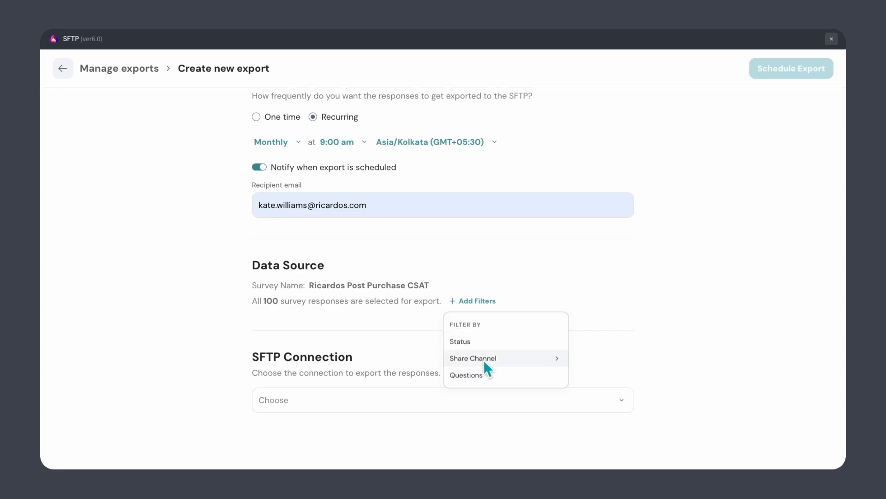
click(499, 375)
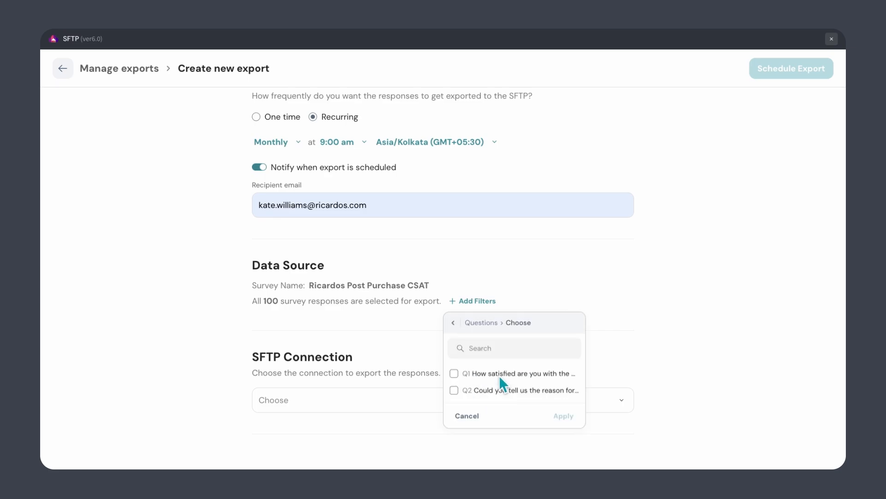
click(455, 374)
click(458, 377)
click(461, 395)
click(570, 424)
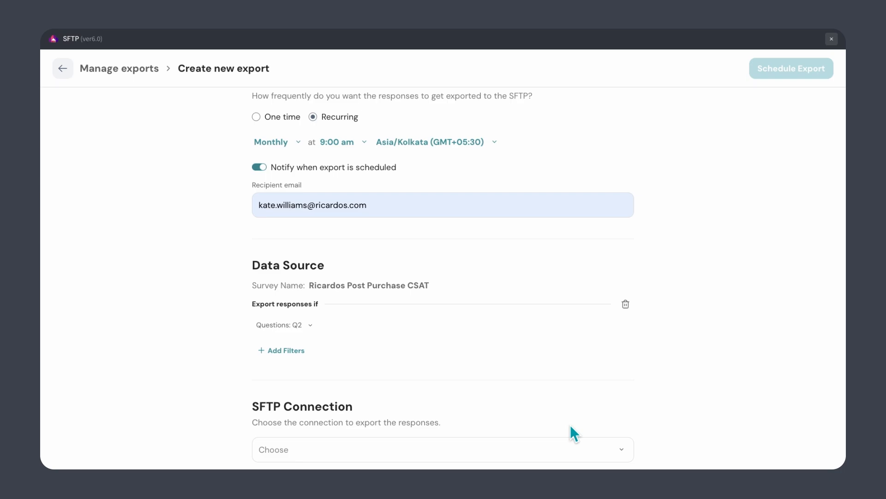
scroll(570, 426, down, 1)
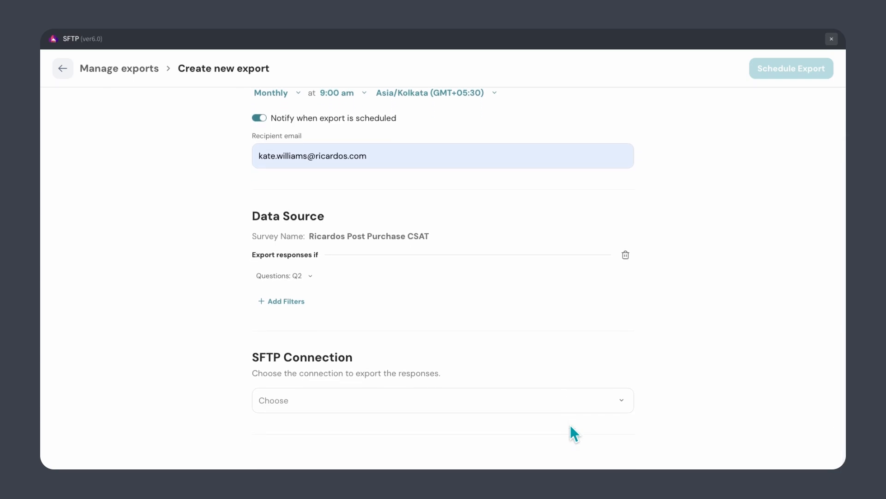
click(475, 408)
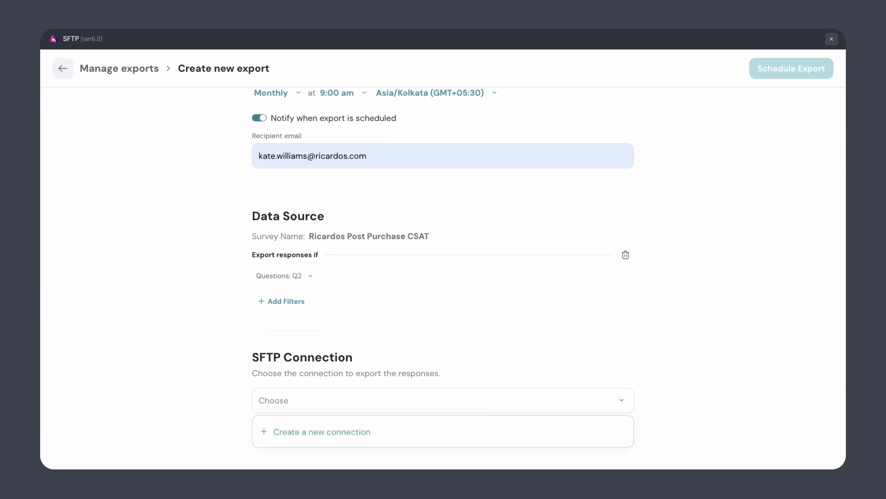
- Save new connection 'Customer Satisfaction Feedback' to us-bastion.sparrowsuite.com, port 22, with username and password
click(367, 435)
click(323, 187)
text(Customer Satisf)
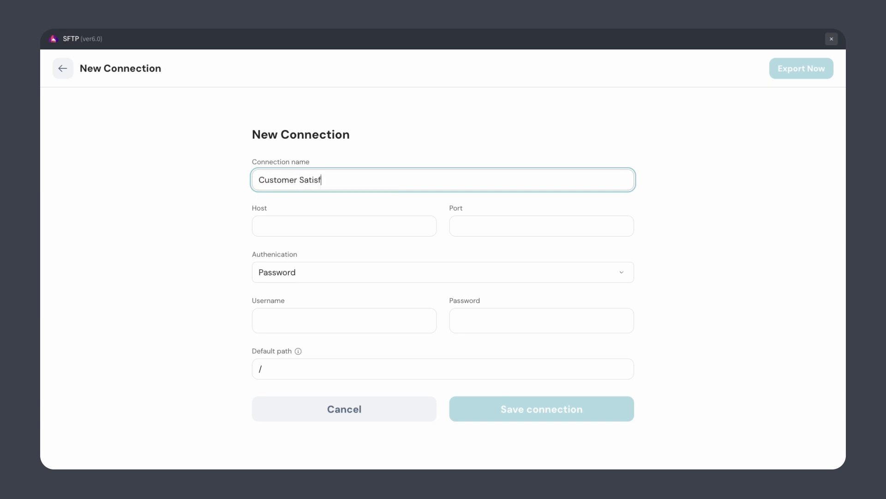
text(action Feedback)
click(314, 226)
text(us-bastion)
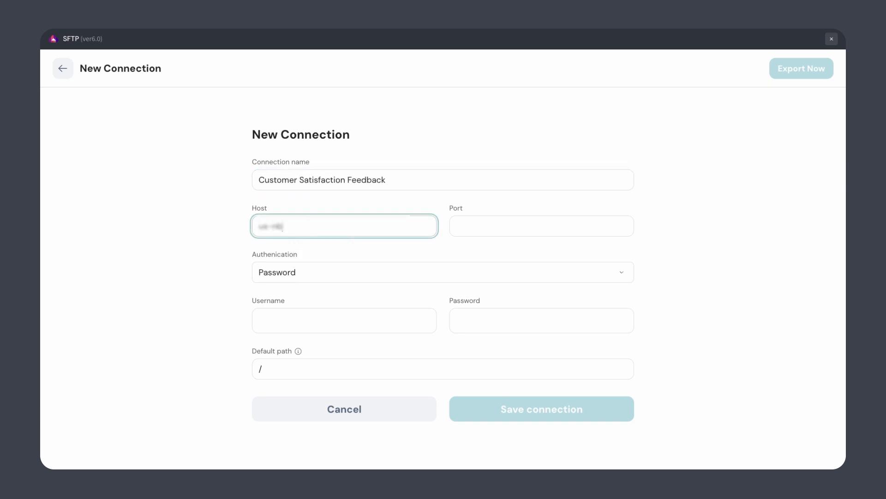
text(.sparrowsuite.com)
click(477, 228)
text(22)
click(369, 328)
text(sftp_user)
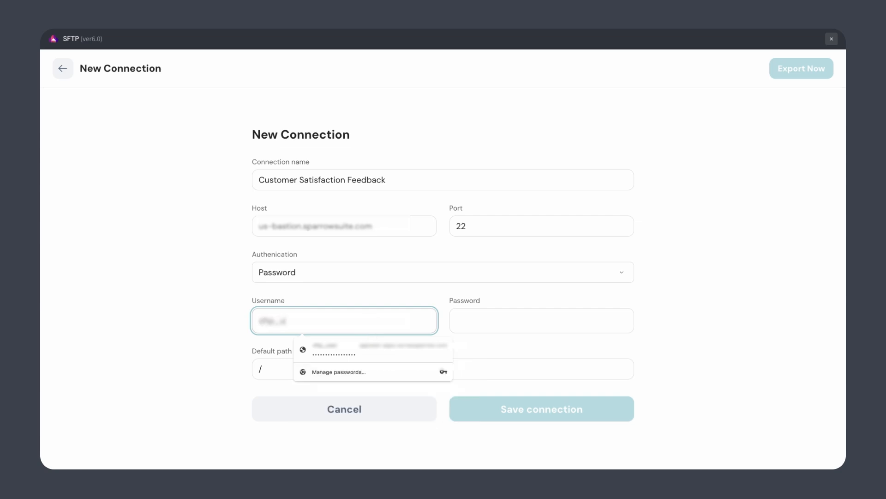
click(486, 323)
key(ctrl+v)
click(486, 409)
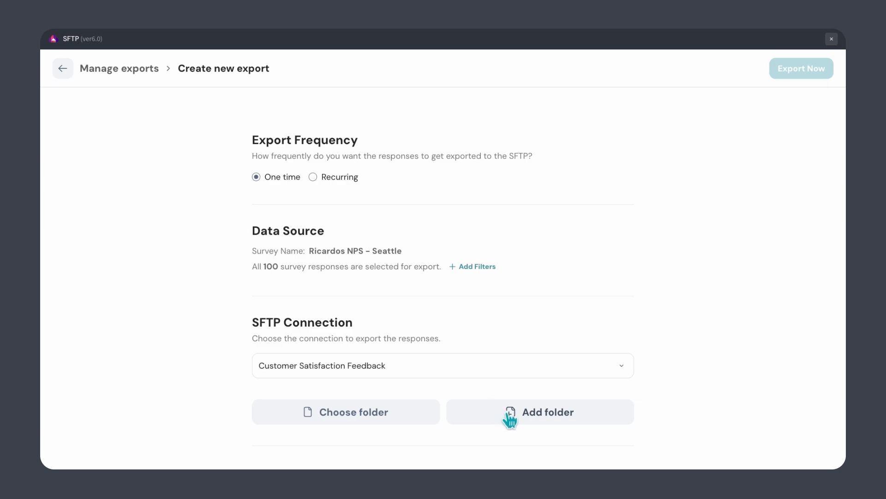
- Add a 'Store-wise Feedback' folder under Customer Feedback 2024 as the export destination
click(373, 413)
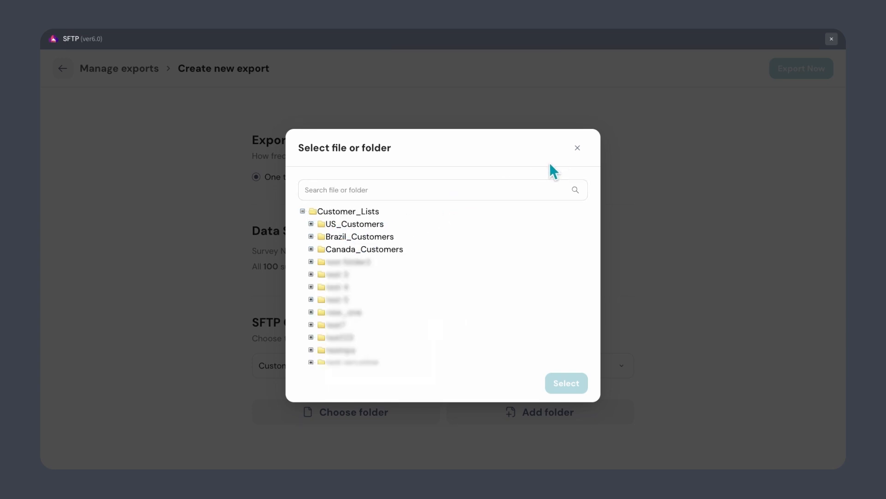
click(577, 149)
click(507, 412)
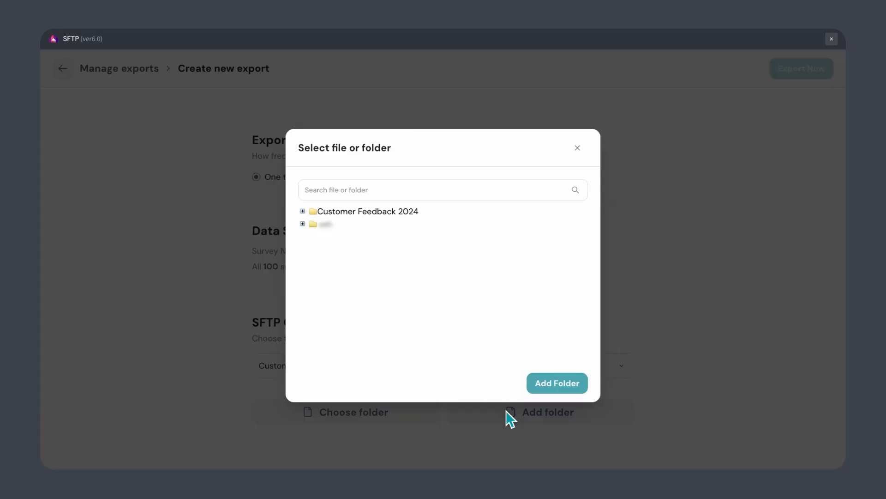
click(398, 215)
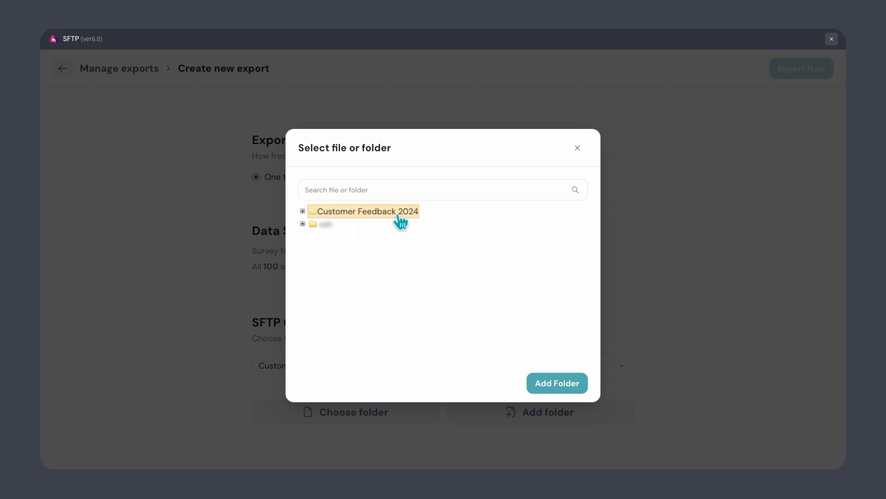
click(545, 397)
click(431, 274)
text(Store-wise )
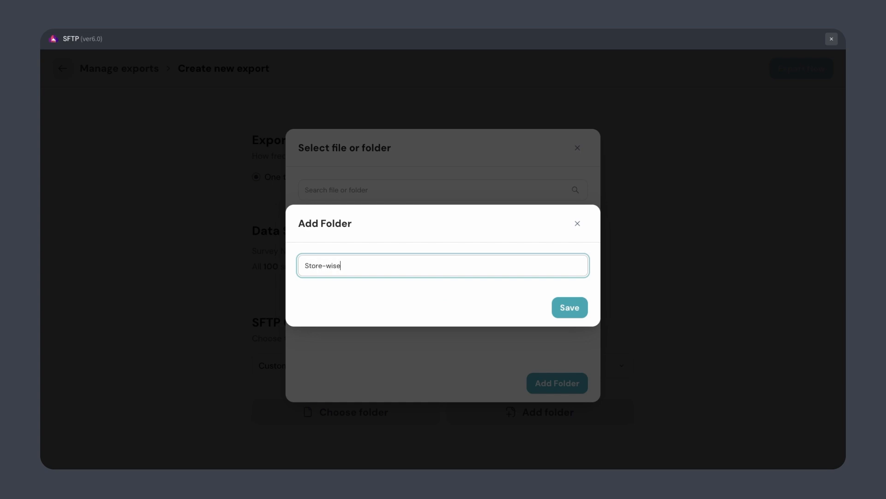
text(Feedback)
click(564, 309)
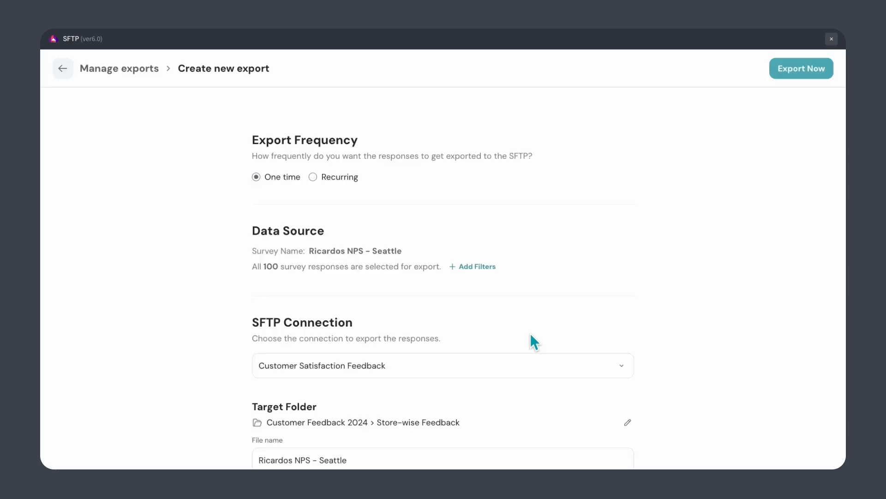
- Review the export form and run the Ricardos NPS - Seattle export immediately
scroll(533, 341, down, 2)
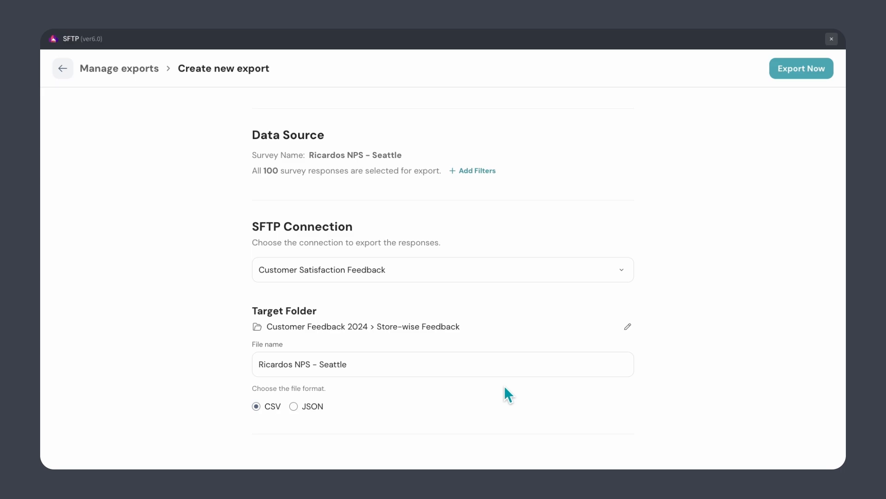
scroll(504, 386, up, 2)
click(779, 74)
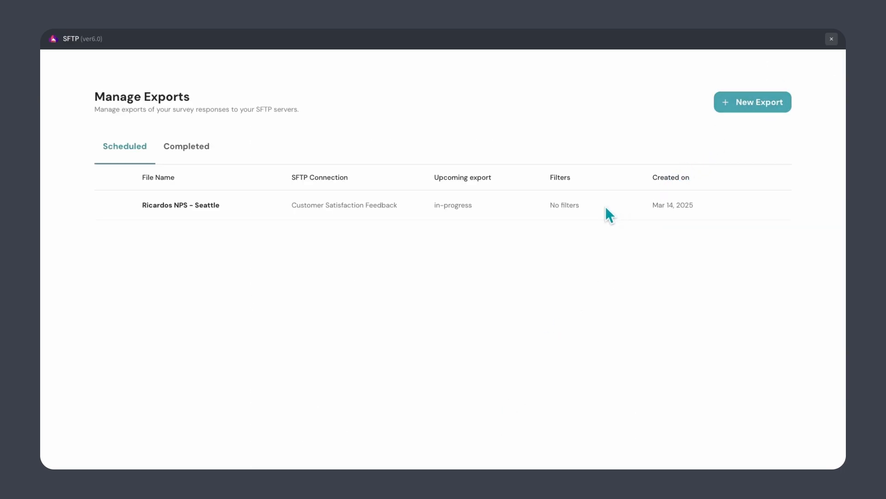